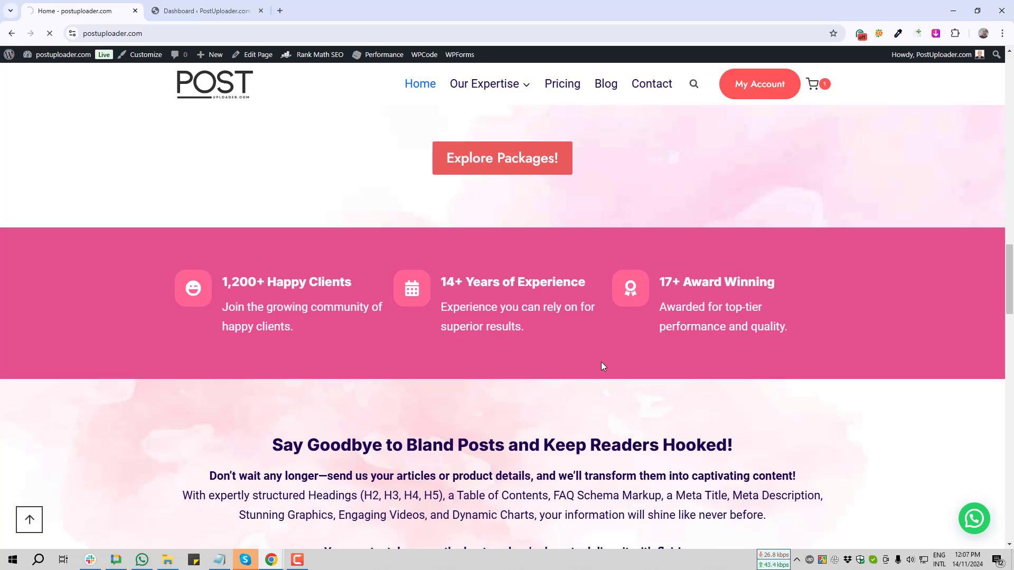
# Step: Look through the site's home page and the blog post formatting packages on the pricing page
pyautogui.scroll(-2, 598, 355)
pyautogui.scroll(-2, 580, 353)
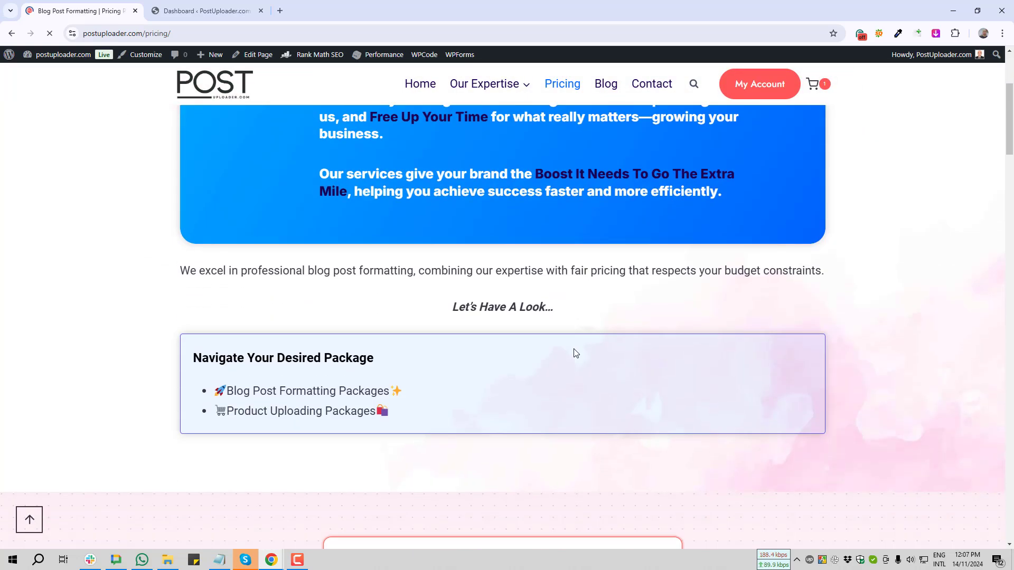
pyautogui.scroll(-4, 589, 340)
pyautogui.scroll(-2, 591, 340)
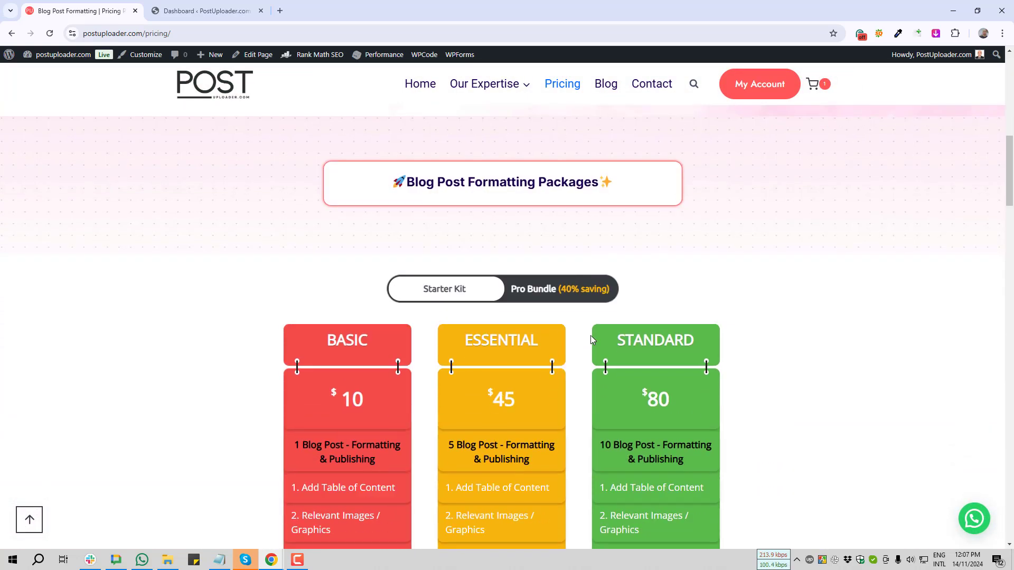
pyautogui.scroll(-4, 680, 294)
pyautogui.scroll(-2, 781, 325)
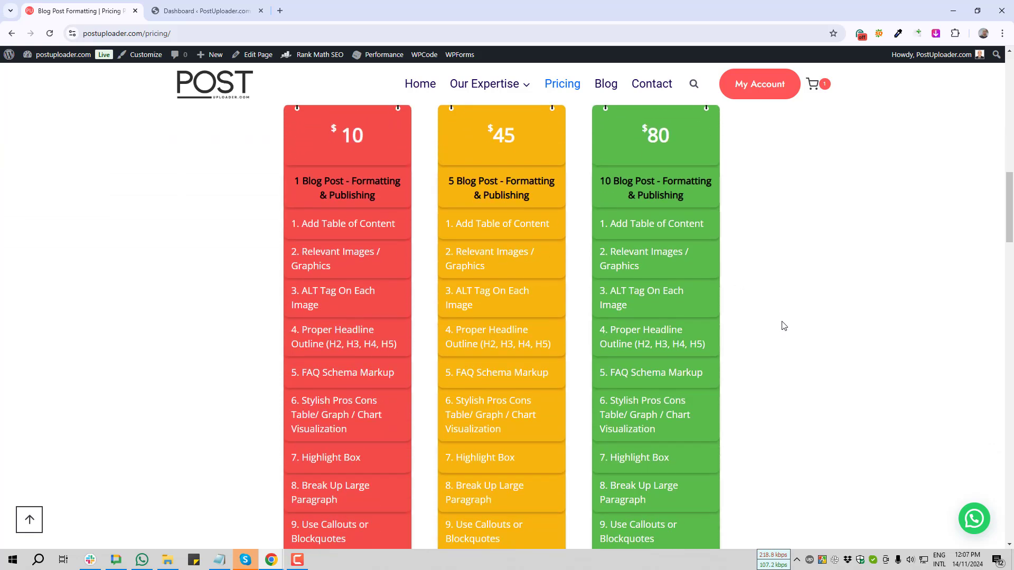
pyautogui.scroll(-10, 785, 326)
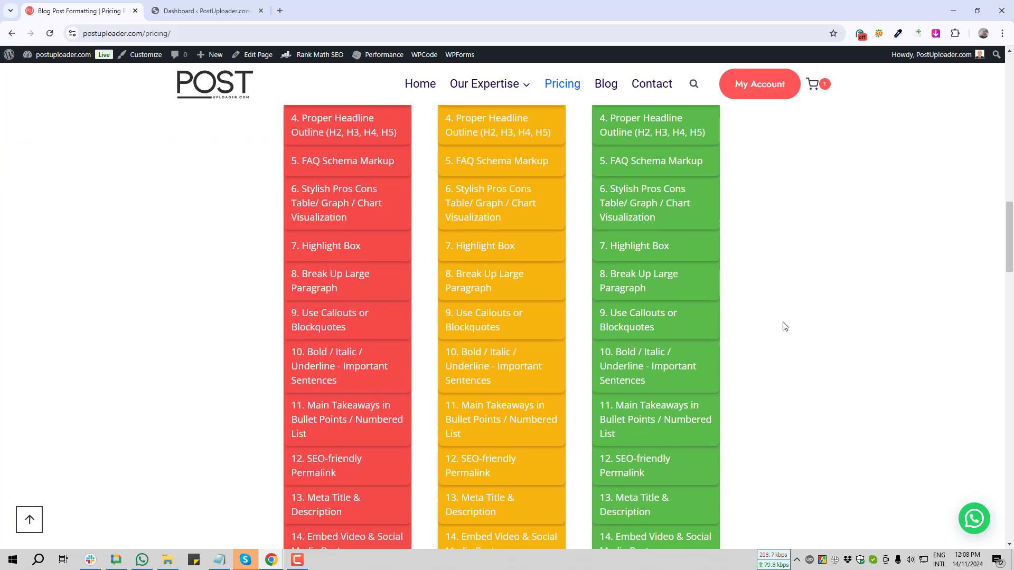
pyautogui.scroll(-4, 785, 326)
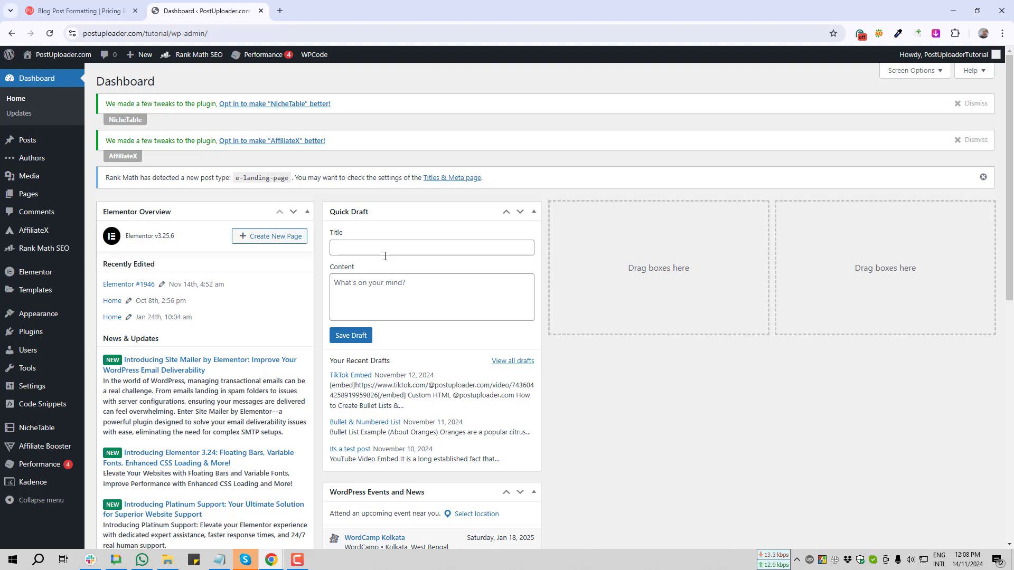
# Step: Open the post "7 Incredible Health Benefits of Orange and How to Incorporate It into Your Diet" in the block editor
pyautogui.scroll(-1, 385, 256)
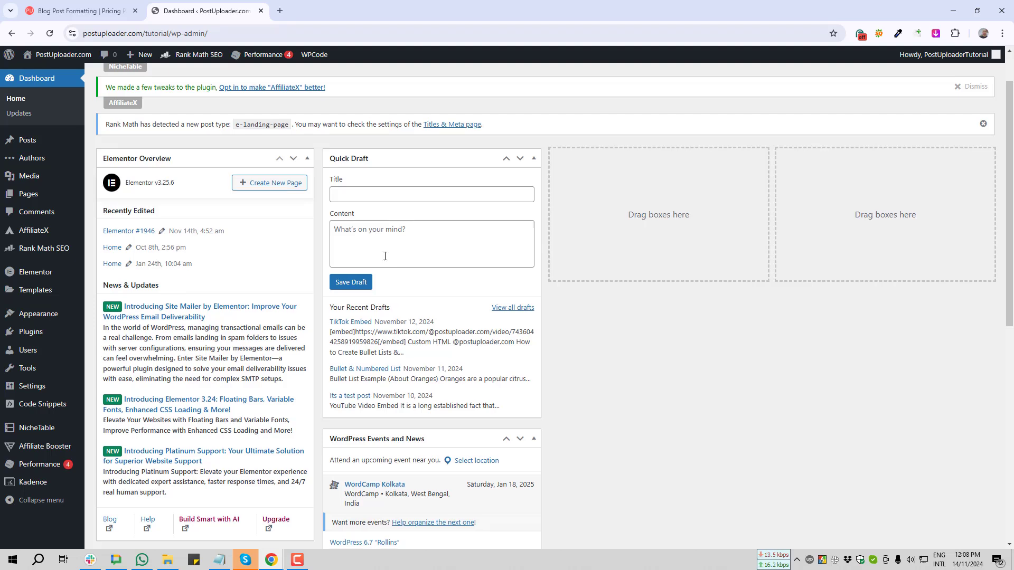
pyautogui.scroll(-2, 385, 256)
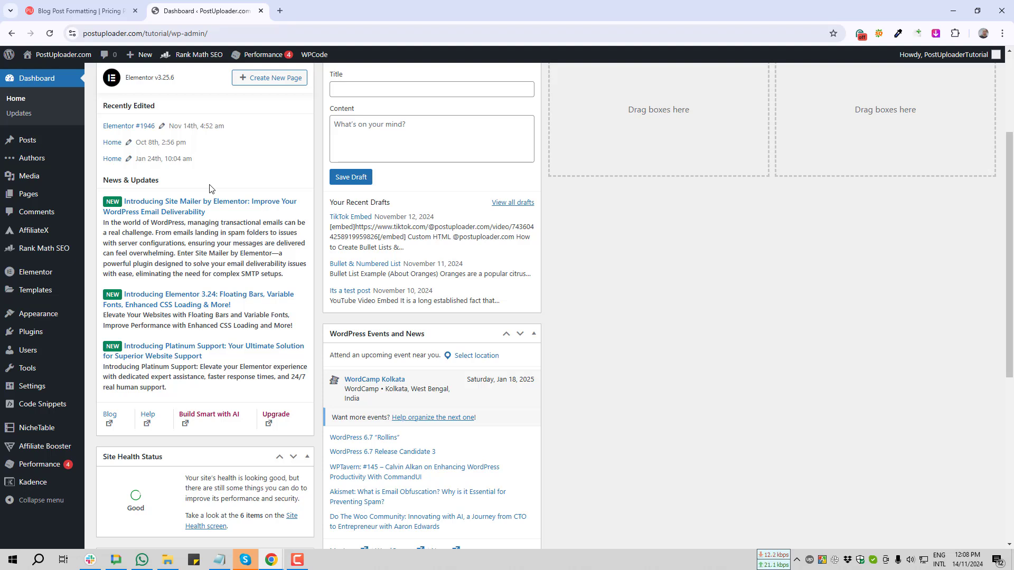
pyautogui.moveTo(32, 142)
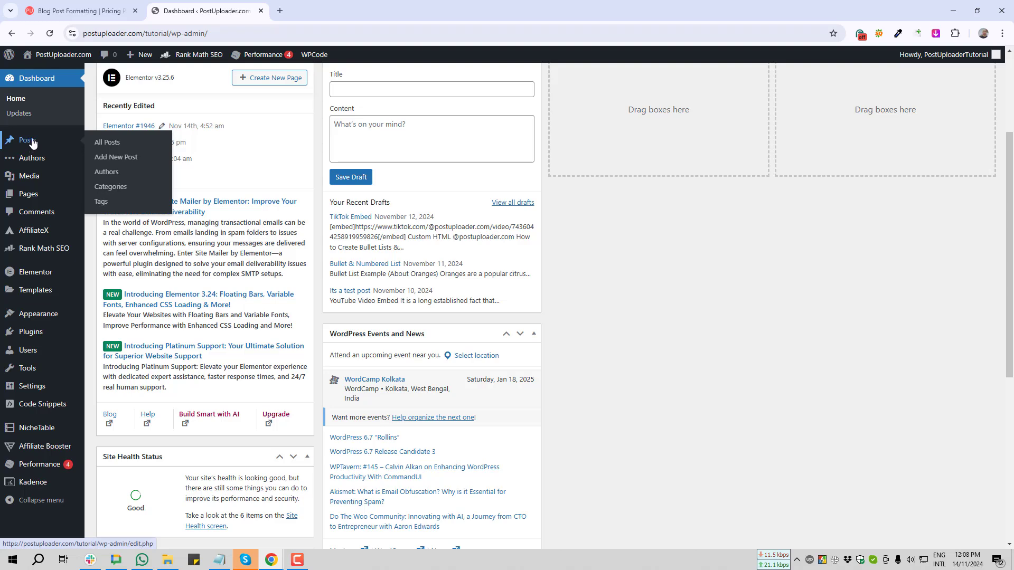
pyautogui.click(107, 143)
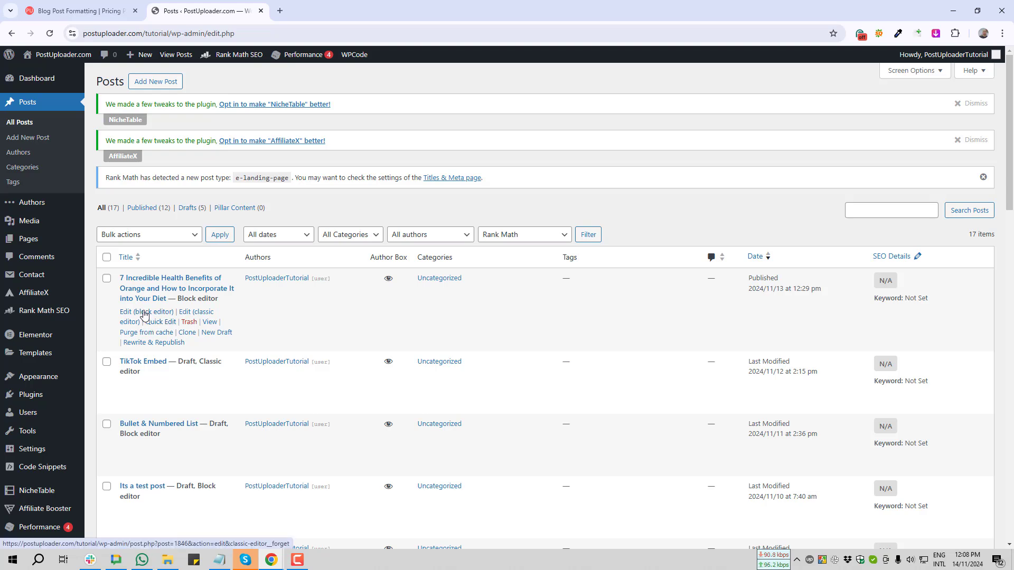
pyautogui.click(145, 312)
# Step: Add an empty paragraph after the Conclusion text at the end of the post
pyautogui.scroll(-5, 420, 311)
pyautogui.scroll(2, 407, 373)
pyautogui.scroll(-15, 405, 329)
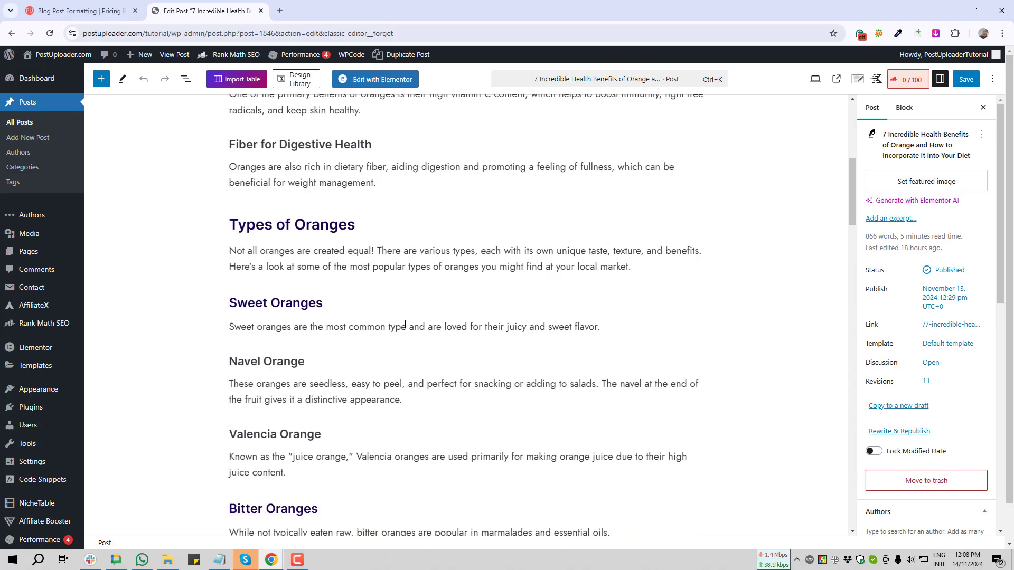
pyautogui.scroll(-15, 405, 327)
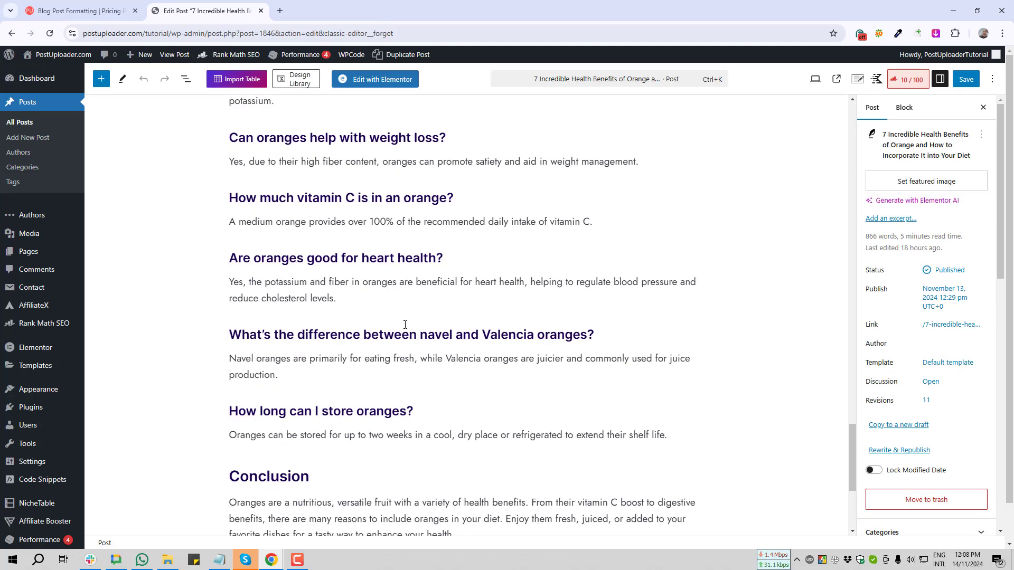
pyautogui.click(474, 302)
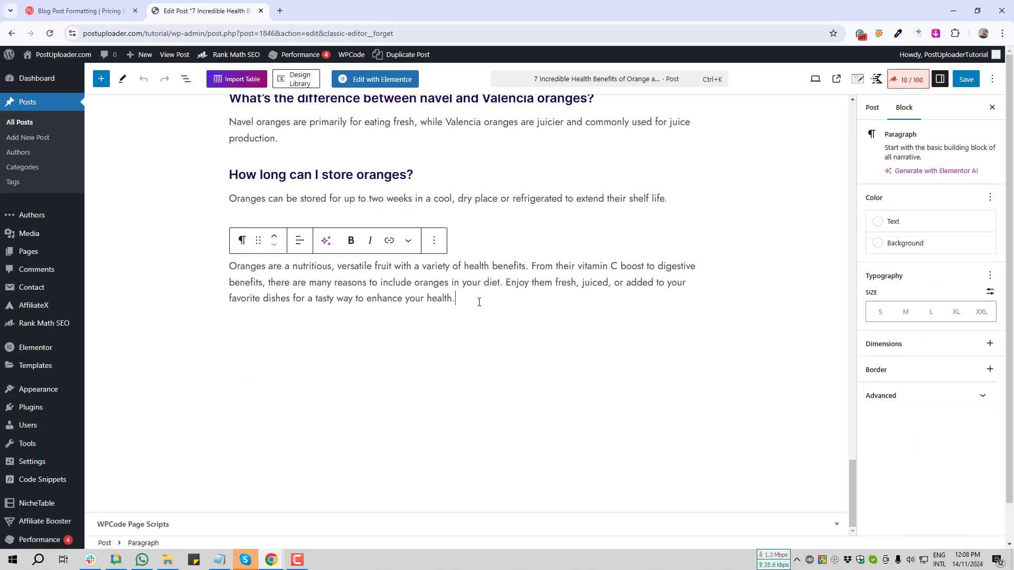
pyautogui.press('Return')
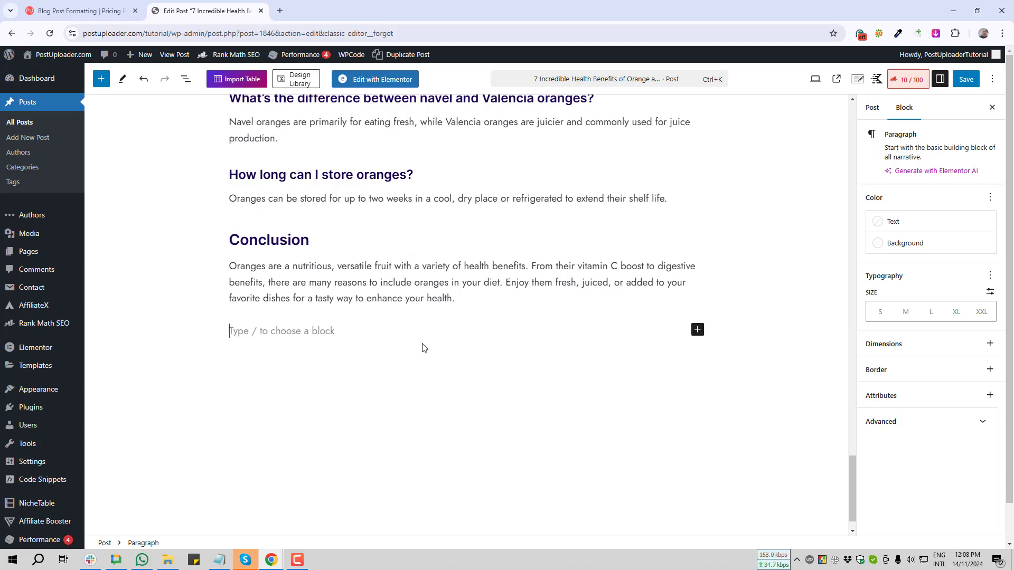
# Step: Open the installed plugins list in a separate browser tab and find Contact Form 7
pyautogui.middleClick(27, 412)
pyautogui.click(326, 10)
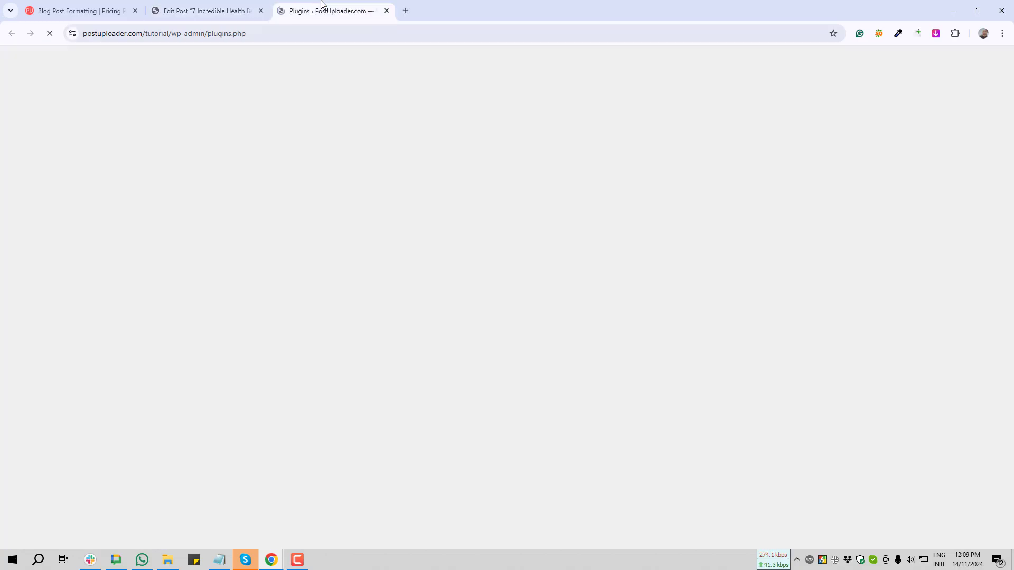
pyautogui.scroll(-10, 285, 346)
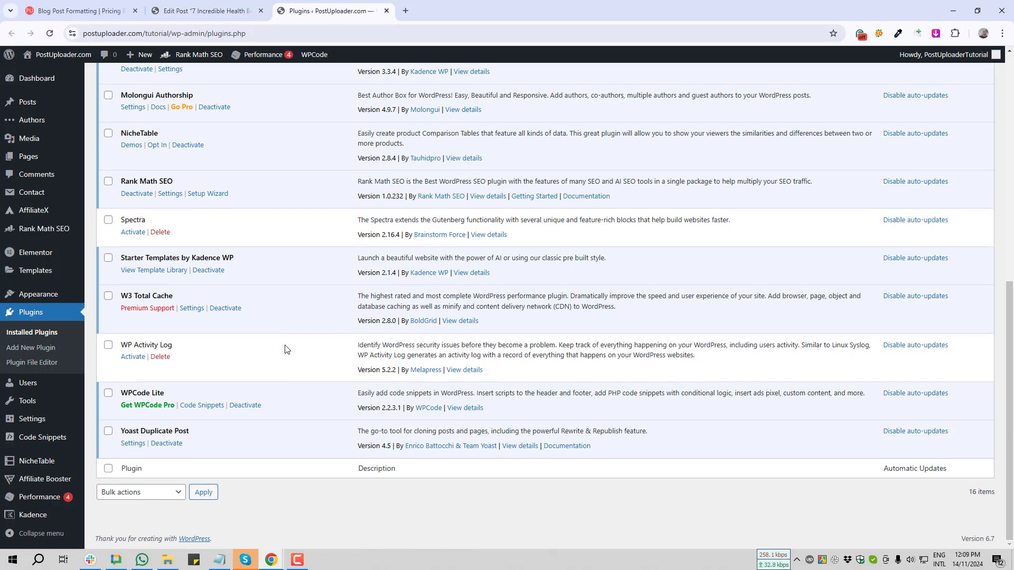
pyautogui.scroll(4, 182, 364)
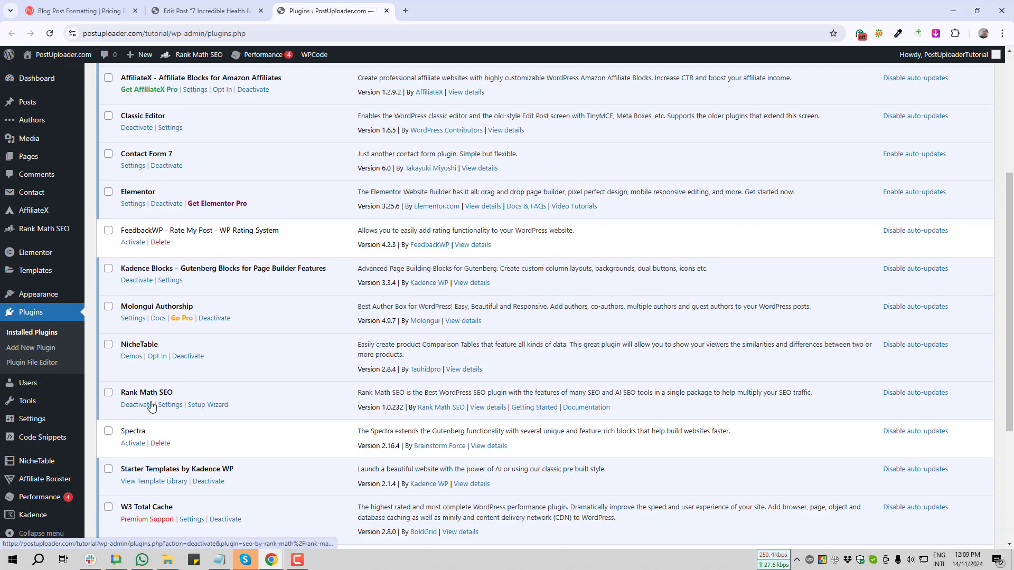
pyautogui.scroll(3, 200, 317)
pyautogui.scroll(2, 169, 344)
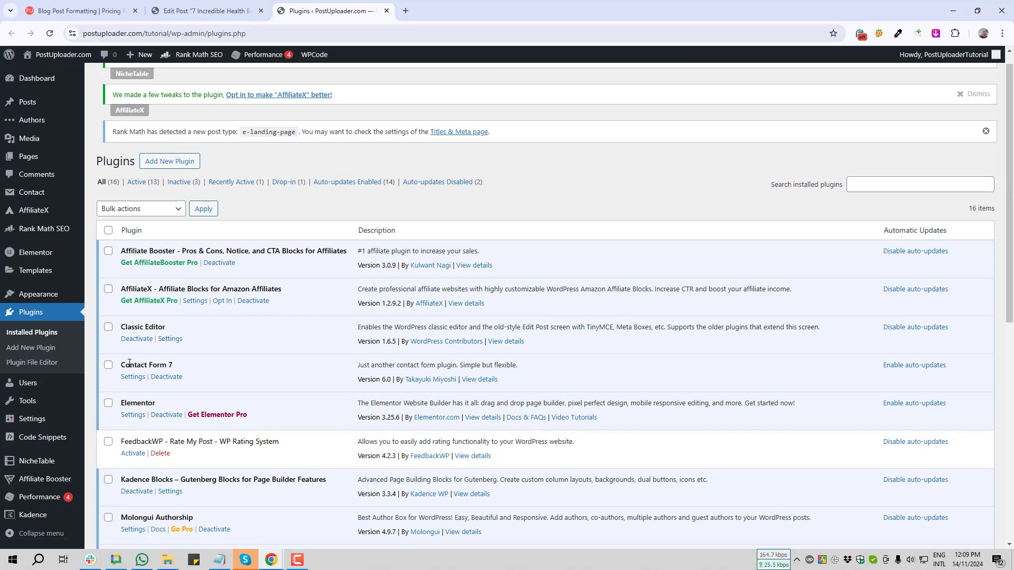
pyautogui.moveTo(129, 363); pyautogui.dragTo(175, 366)
pyautogui.press('Print')
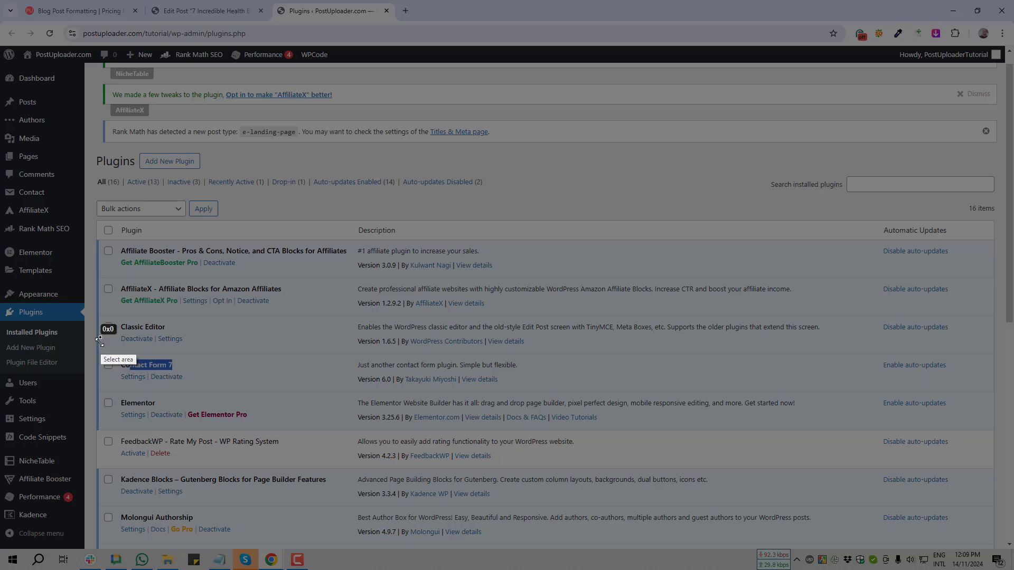
pyautogui.moveTo(99, 338)
pyautogui.mouseDown()
pyautogui.moveTo(249, 402)
pyautogui.moveTo(278, 402)
pyautogui.mouseUp()
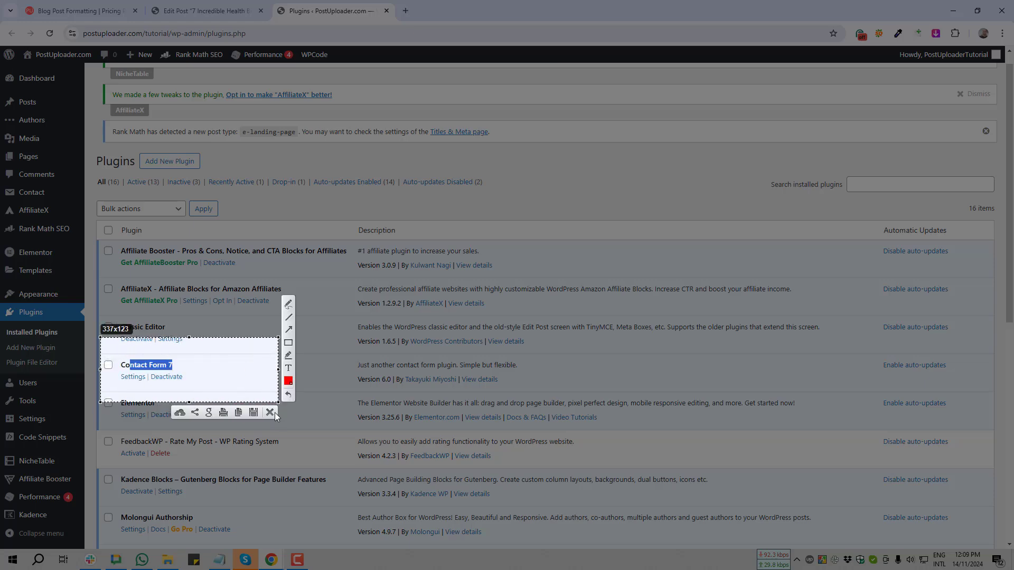
pyautogui.click(273, 412)
# Step: Open the Contact Form 7 settings and copy the shortcode of "Contact form 1"
pyautogui.click(132, 378)
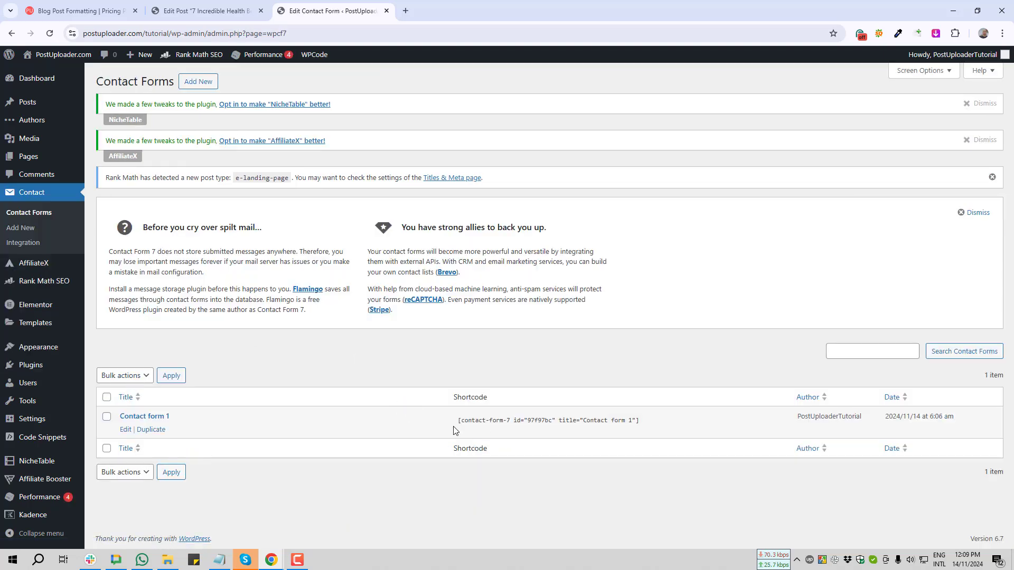
pyautogui.click(487, 426)
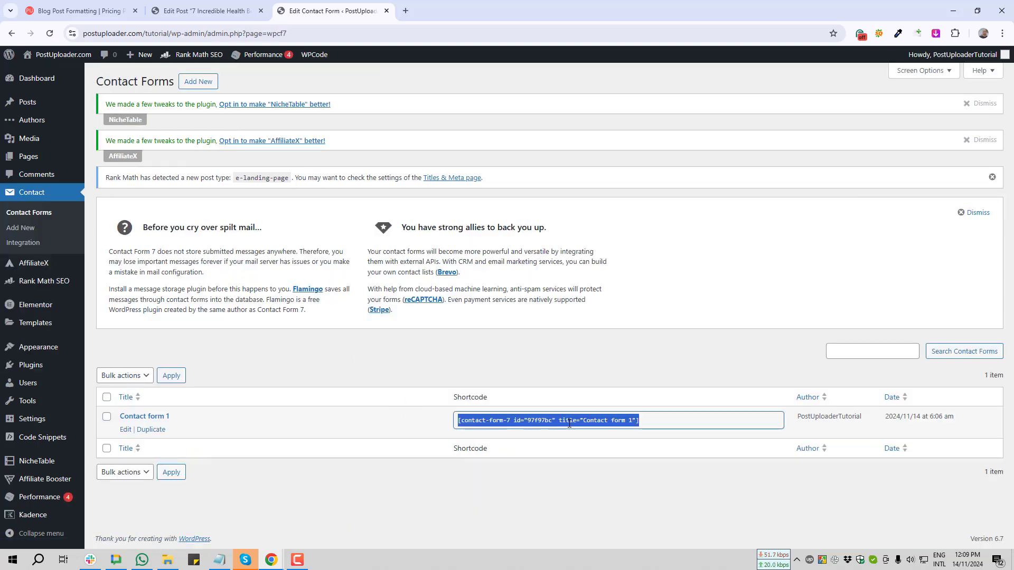
pyautogui.click(591, 419)
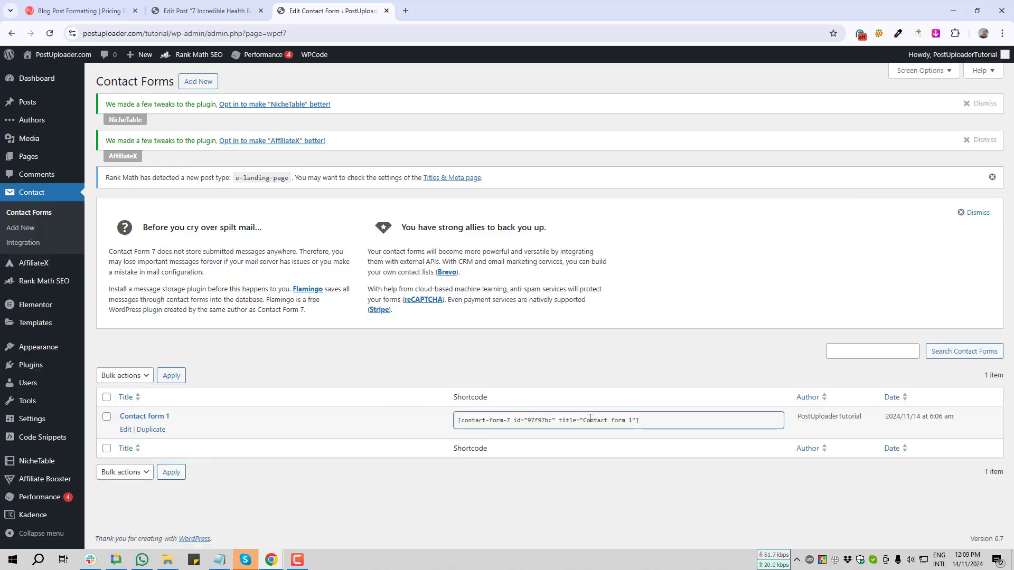
pyautogui.click(559, 423)
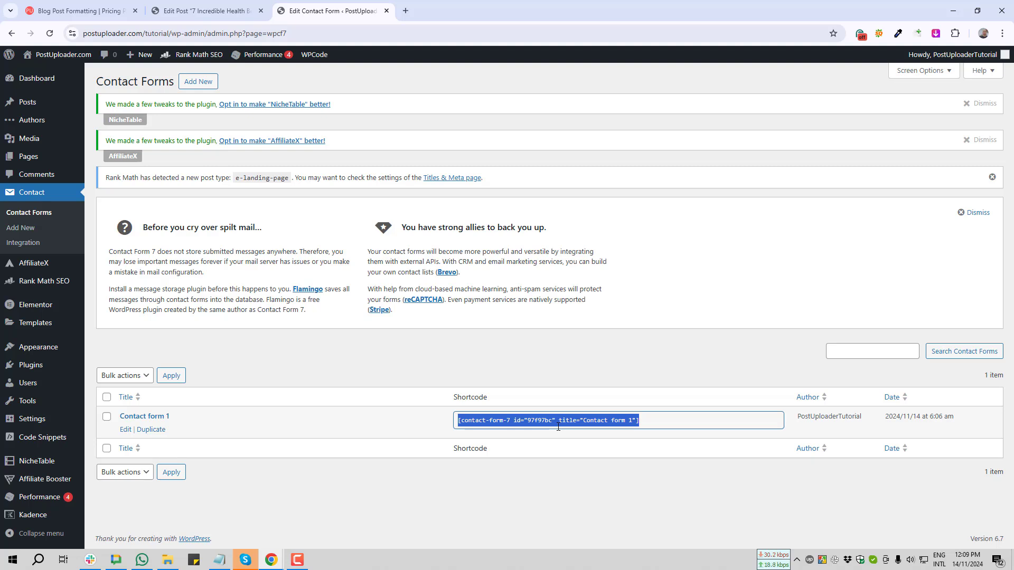
pyautogui.tripleClick(559, 427)
pyautogui.hotkey('ctrl', 'c')
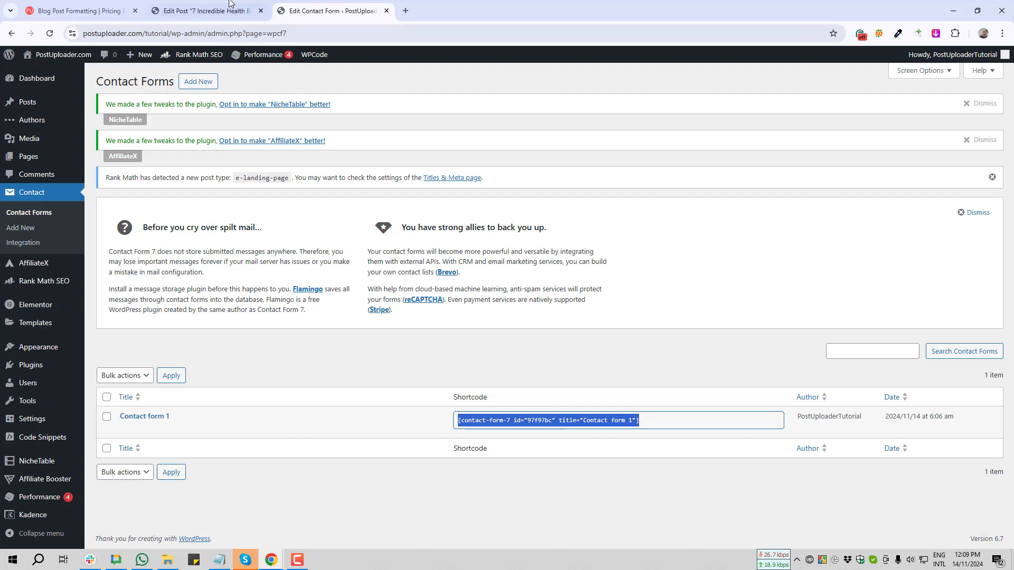
# Step: Insert a Shortcode block below the Conclusion of the orange post and paste the copied contact form shortcode into it
pyautogui.click(206, 10)
pyautogui.click(295, 331)
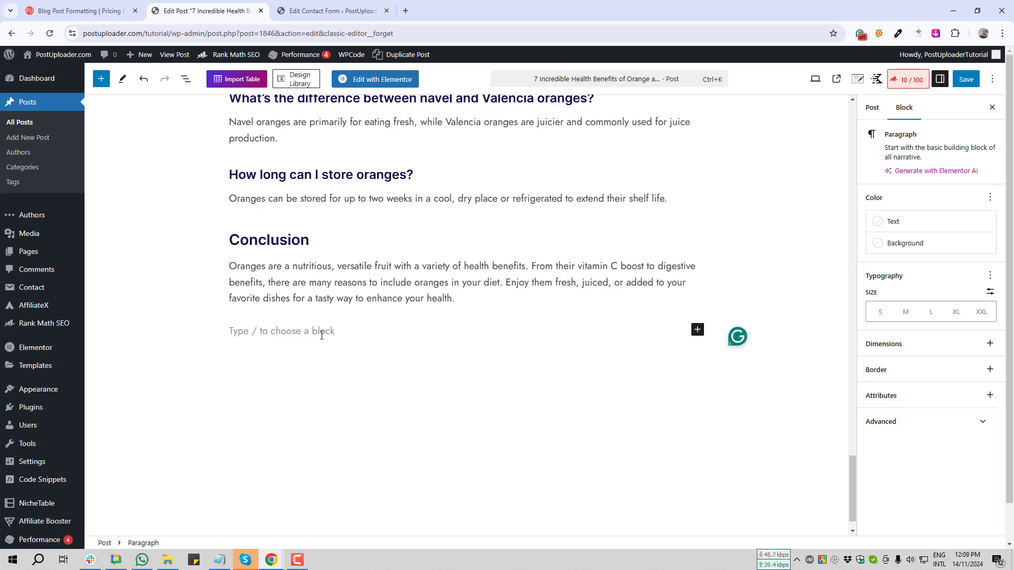
pyautogui.click(697, 332)
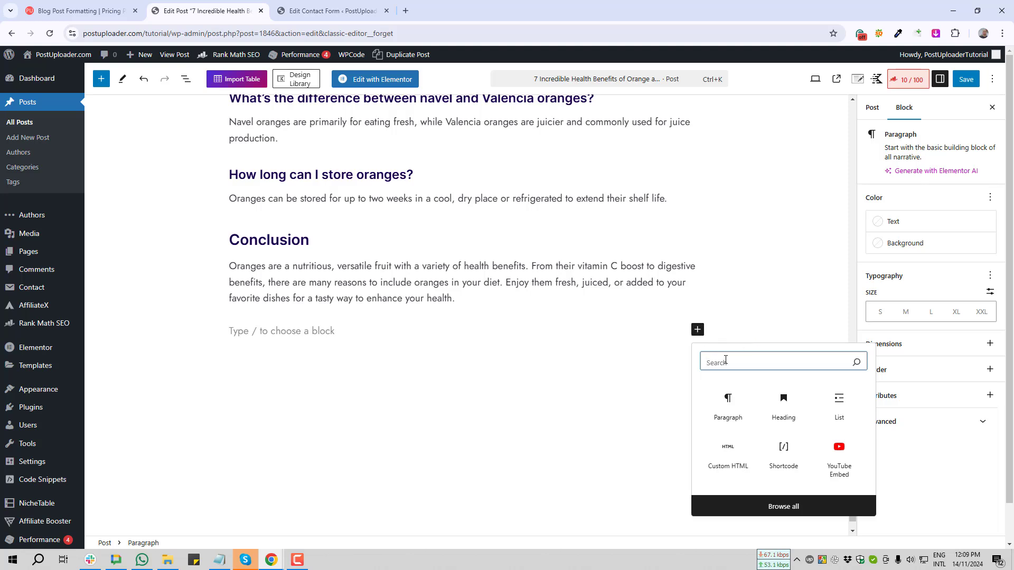
pyautogui.write('short')
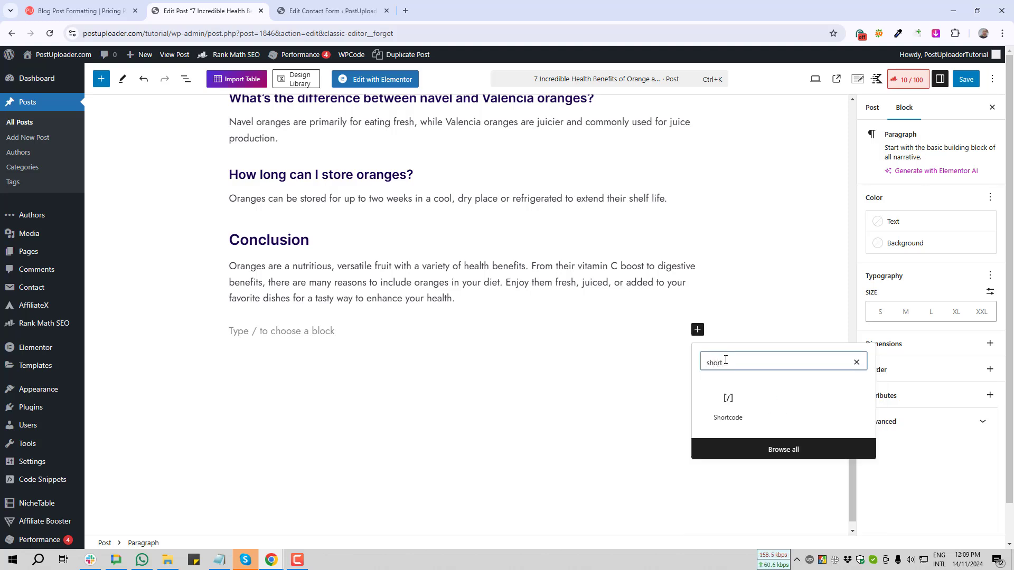
pyautogui.click(733, 410)
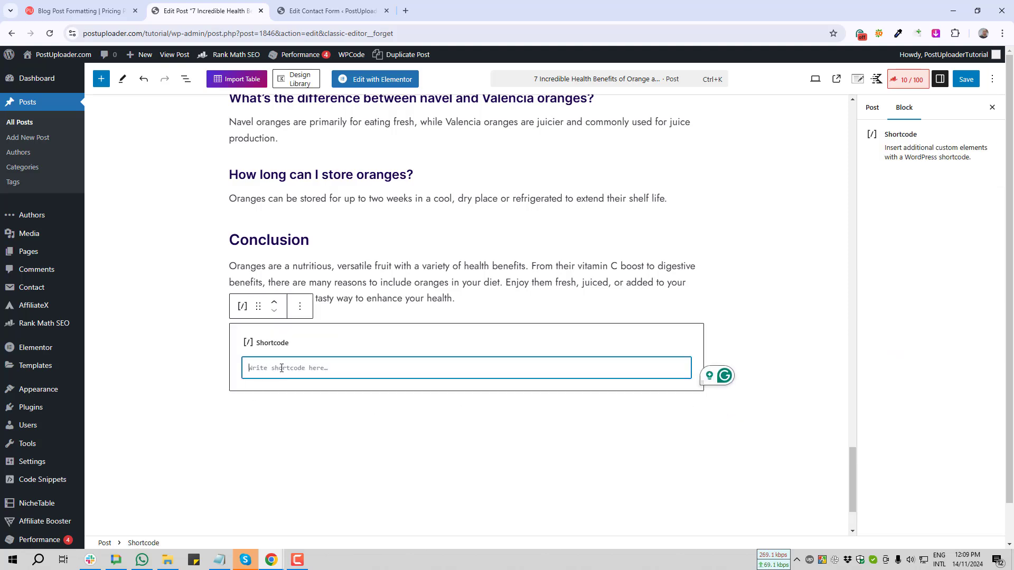
pyautogui.hotkey('ctrl', 'v')
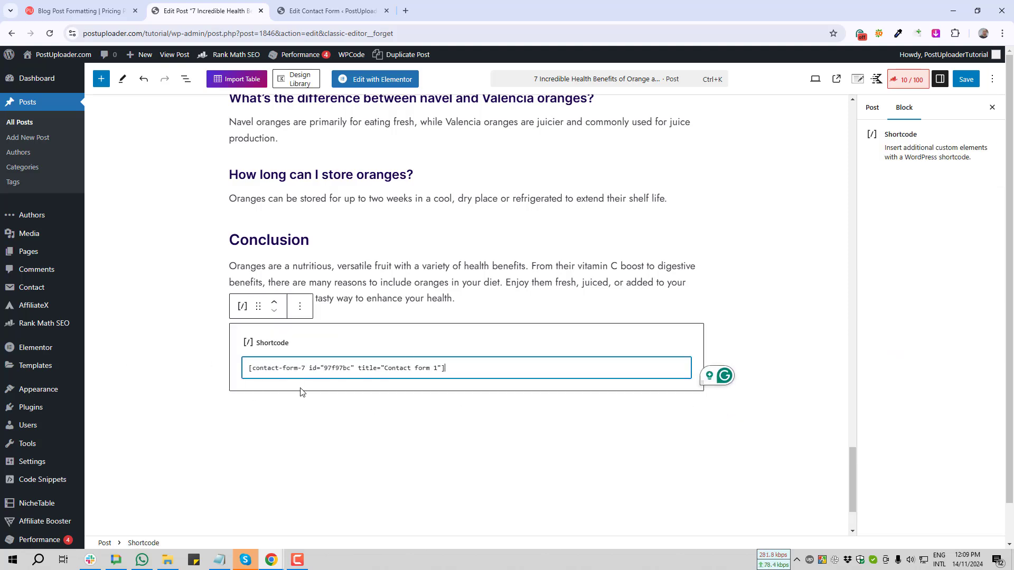
# Step: Save the post and open its published version, closing the contact forms tab
pyautogui.click(967, 80)
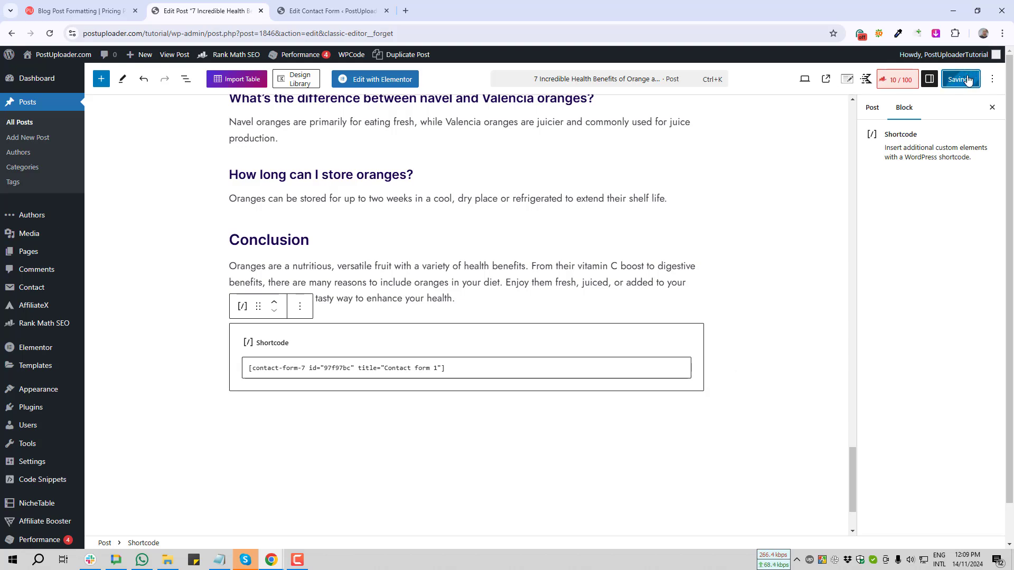
pyautogui.click(95, 526)
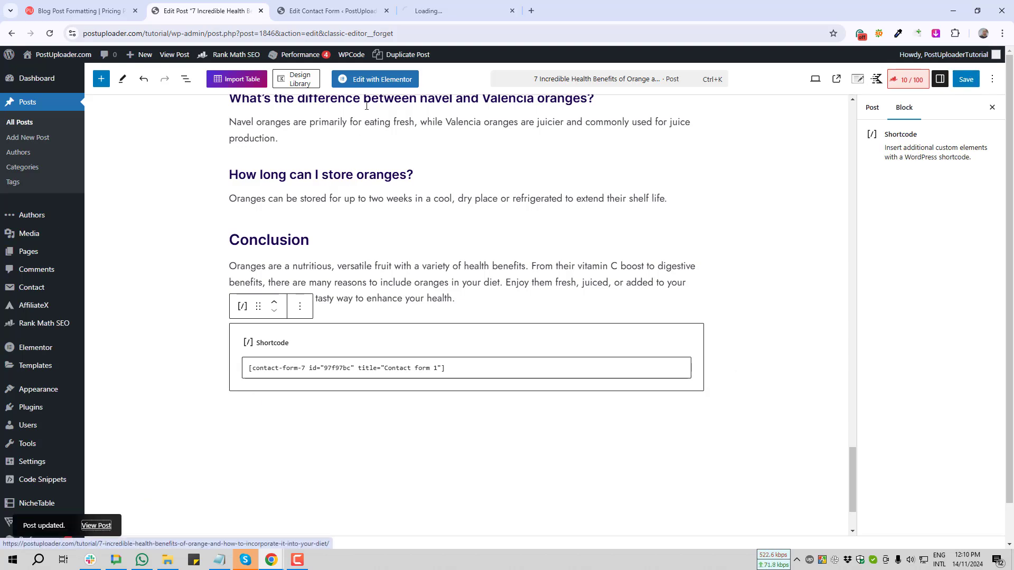
pyautogui.middleClick(329, 10)
pyautogui.click(329, 6)
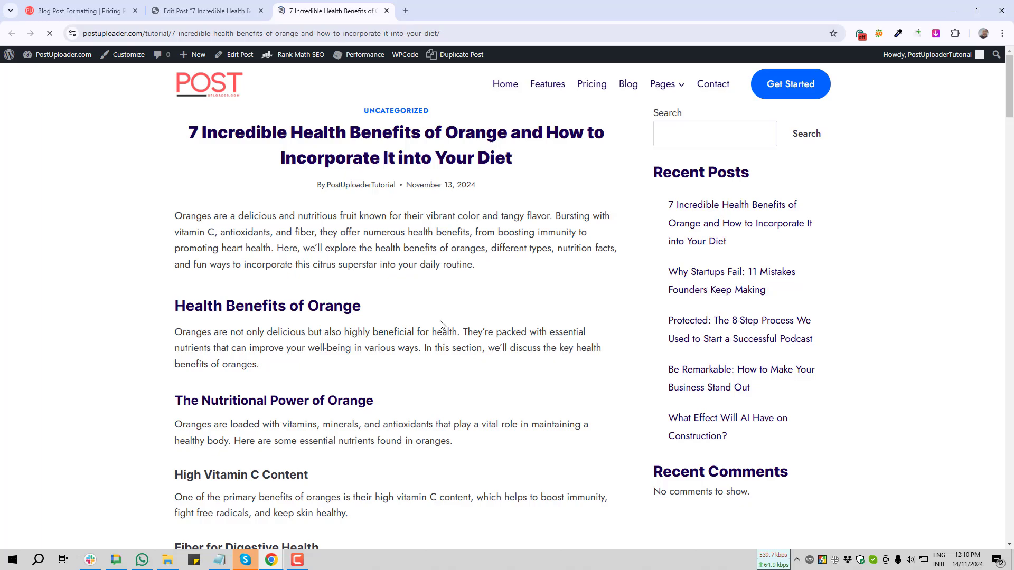
# Step: Examine the contact form below the published post's Conclusion, checking its name, email and message fields
pyautogui.scroll(-20, 437, 338)
pyautogui.scroll(-20, 438, 358)
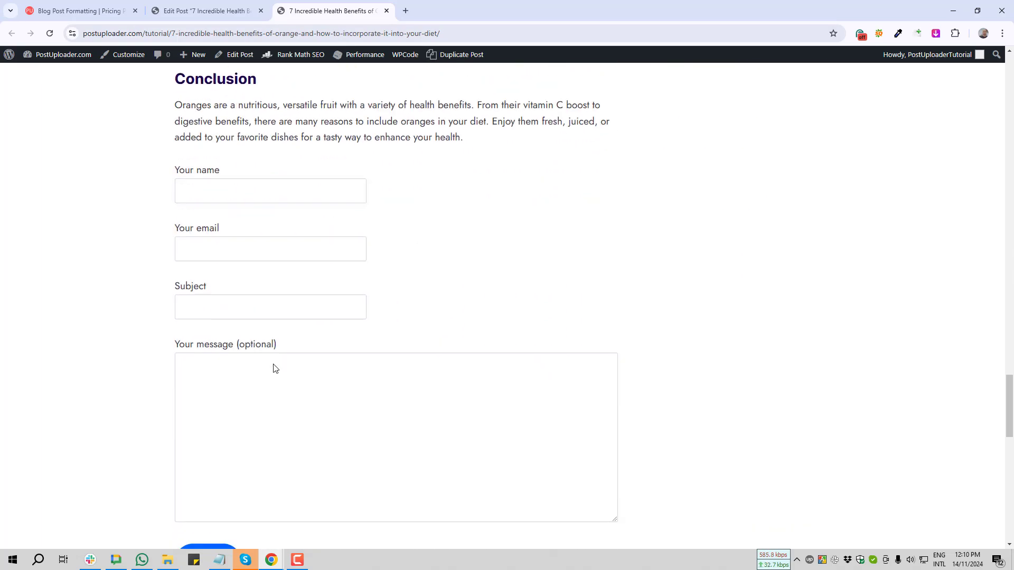
pyautogui.scroll(-3, 280, 386)
pyautogui.scroll(5, 317, 359)
pyautogui.click(180, 290)
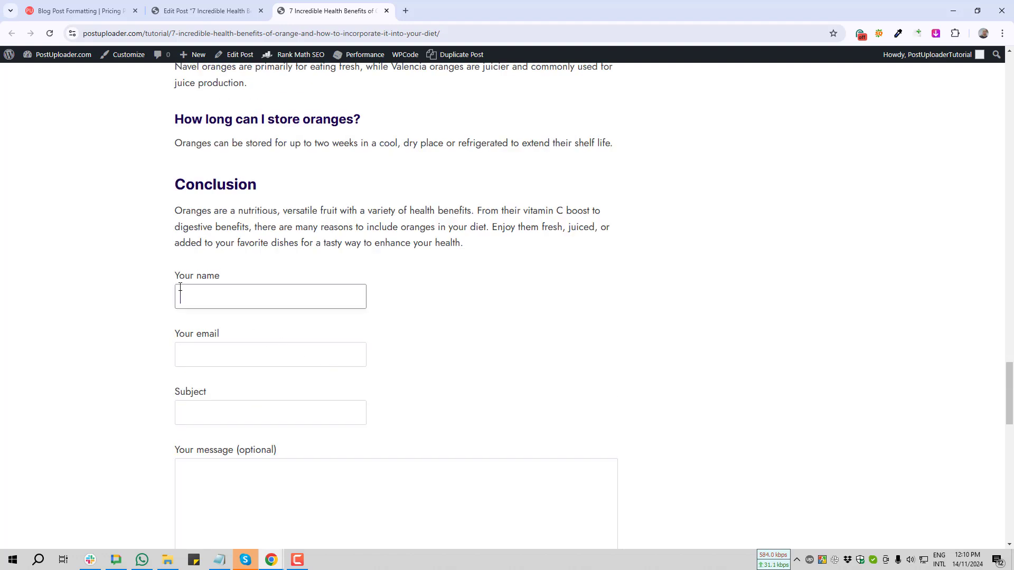
pyautogui.click(299, 355)
pyautogui.scroll(-5, 335, 445)
pyautogui.click(385, 352)
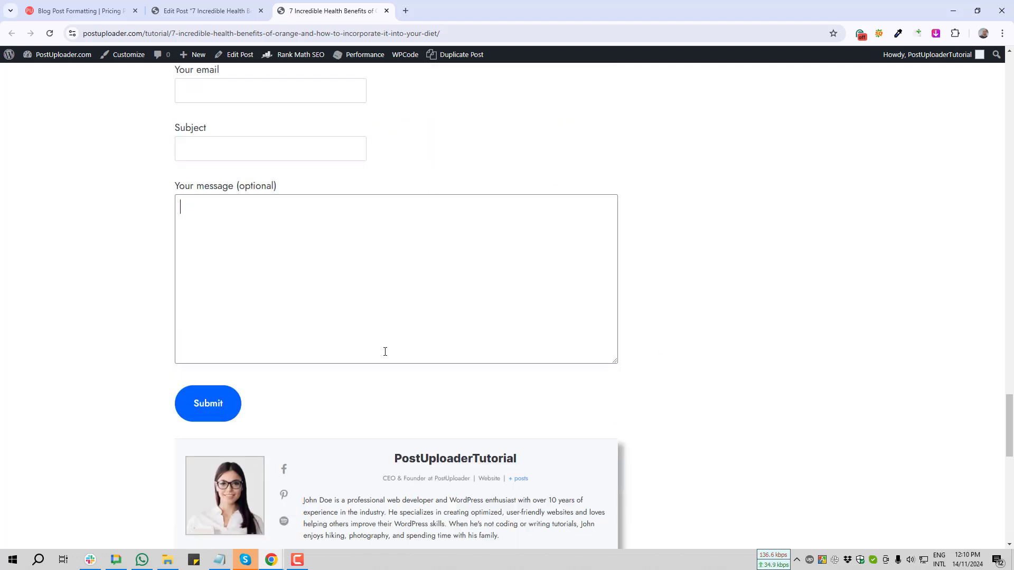
# Step: Delete the contact form Shortcode block below the Conclusion in the post editor and save the post
pyautogui.click(232, 11)
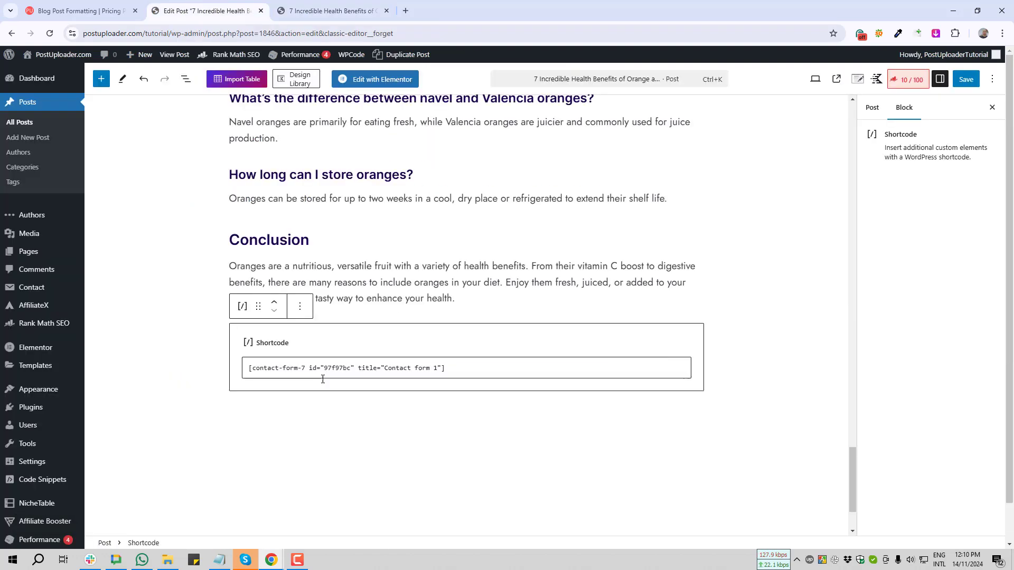
pyautogui.click(302, 310)
pyautogui.click(319, 530)
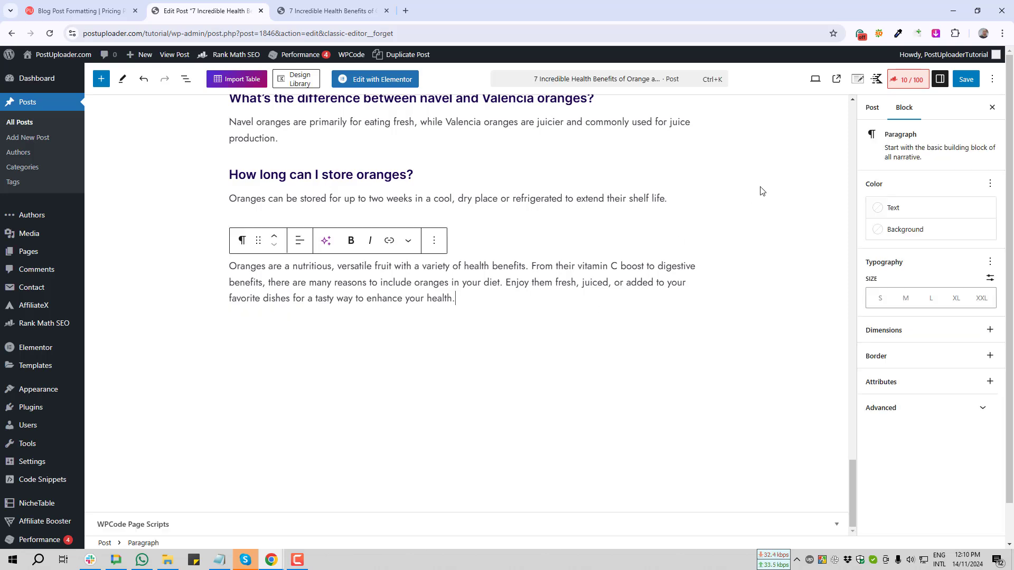
pyautogui.hotkey('ctrl', 's')
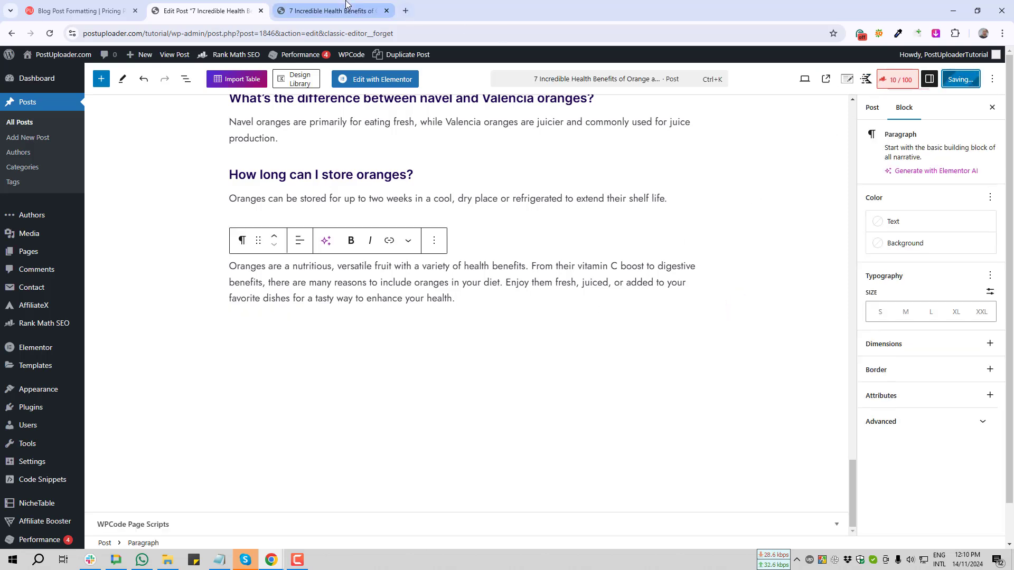
# Step: Check the end of the published orange post around the Conclusion for the contact form
pyautogui.click(346, 5)
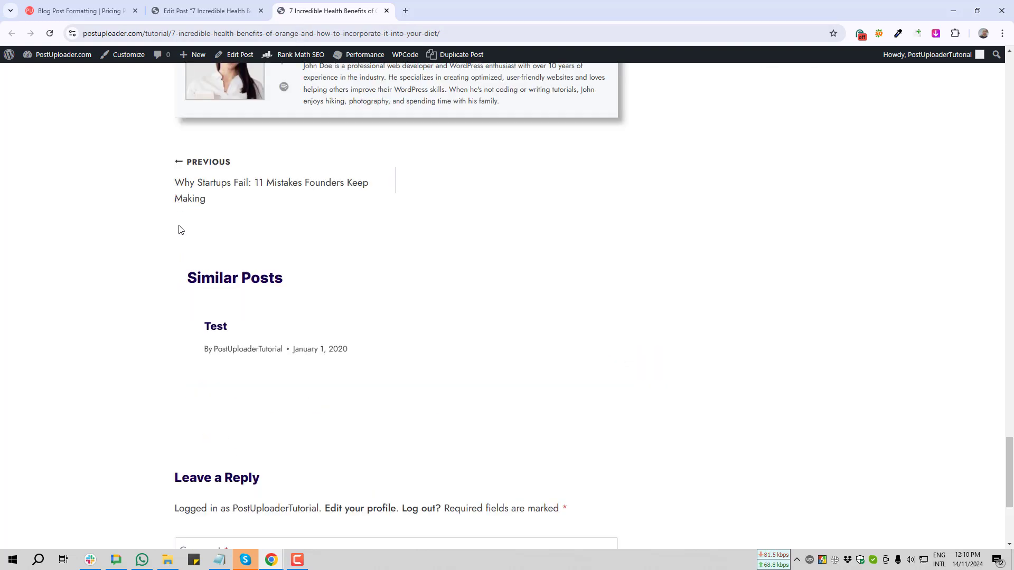
pyautogui.scroll(8, 179, 229)
pyautogui.moveTo(194, 349); pyautogui.dragTo(503, 412)
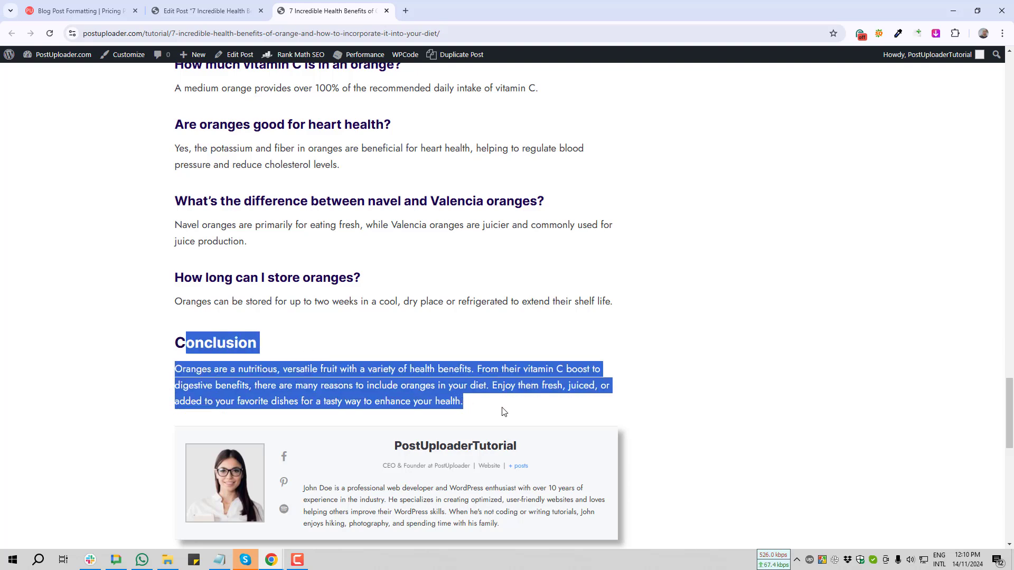
pyautogui.click(532, 403)
# Step: Back in the post editor, insert a new Shortcode block below the Conclusion paragraph
pyautogui.click(206, 10)
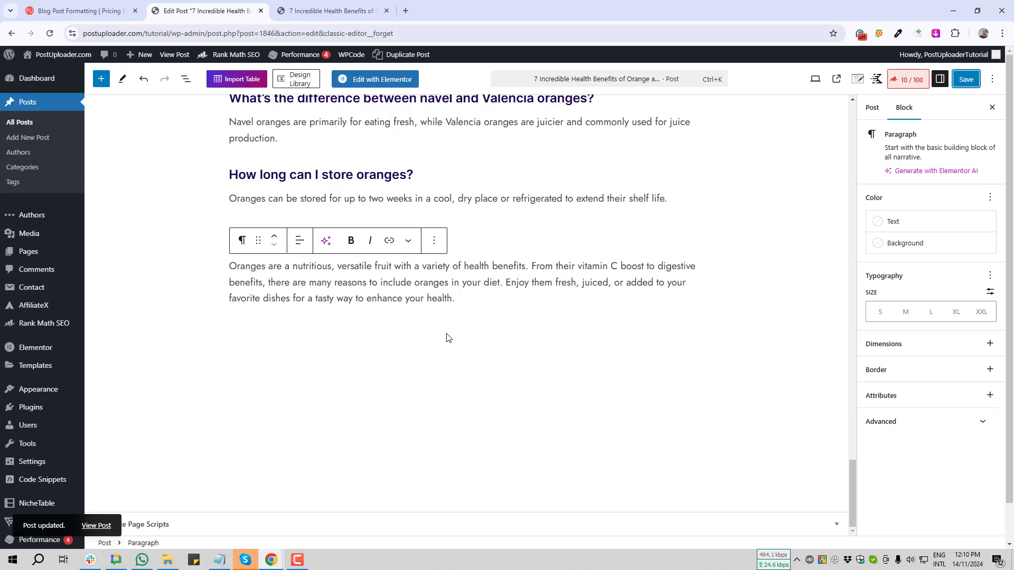
pyautogui.click(475, 299)
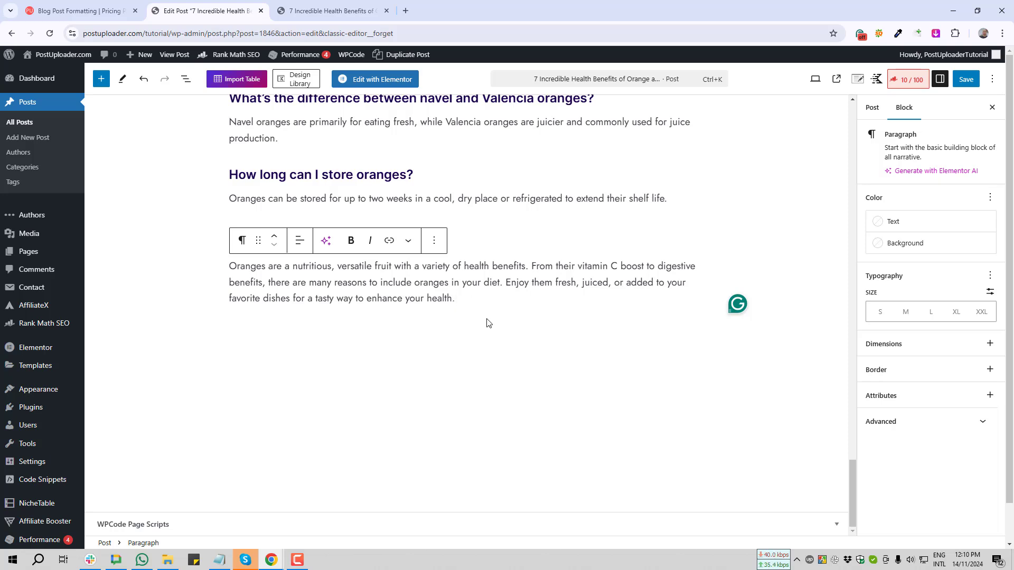
pyautogui.press('Return')
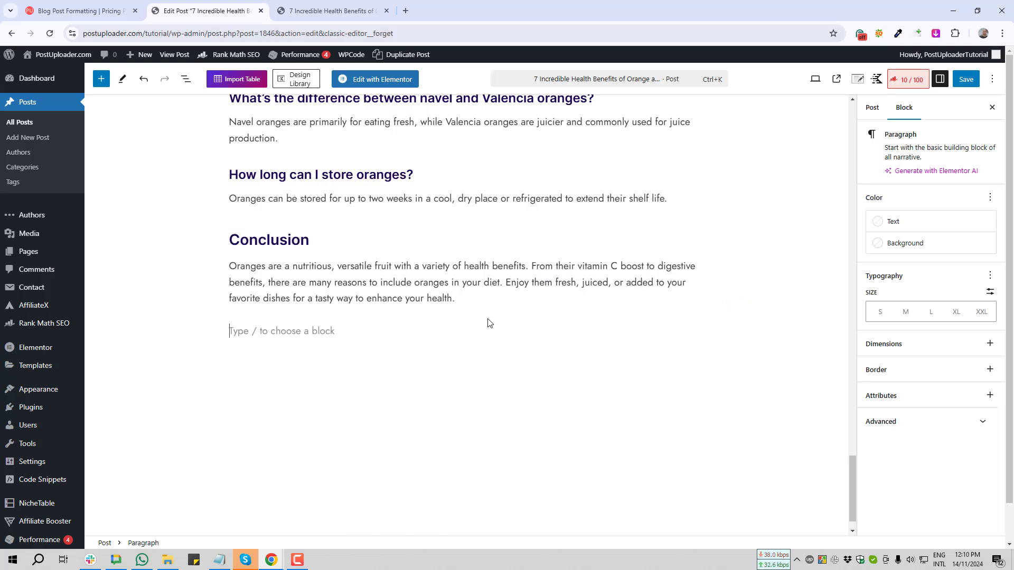
pyautogui.click(697, 332)
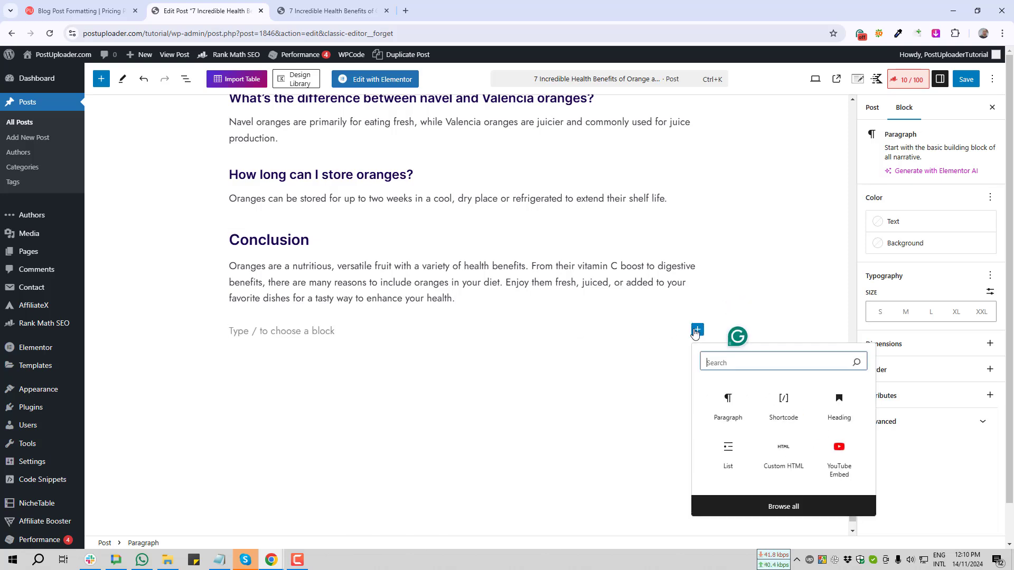
pyautogui.click(783, 402)
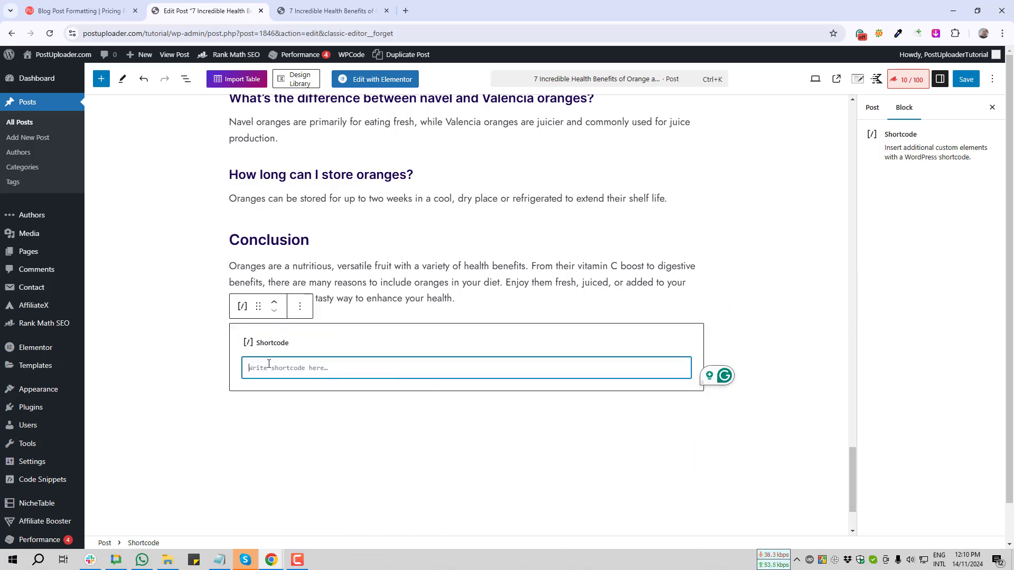
# Step: Enter the empty embed tag pair [embed][/embed] in the Shortcode block
pyautogui.write('[]')
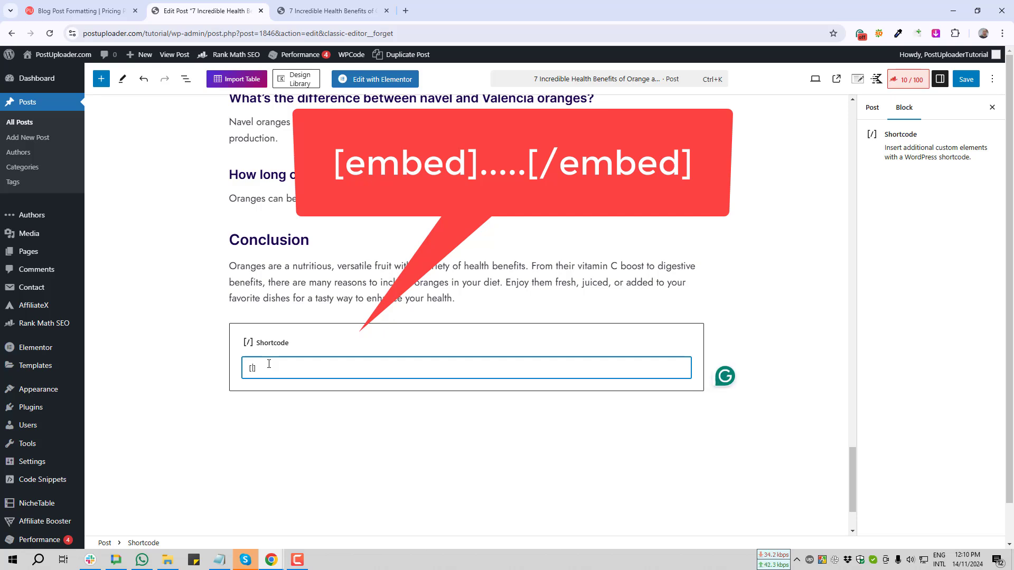
pyautogui.write('embed')
pyautogui.press('Right')
pyautogui.write('[/embed]')
pyautogui.moveTo(321, 368); pyautogui.dragTo(257, 368)
pyautogui.click(328, 370)
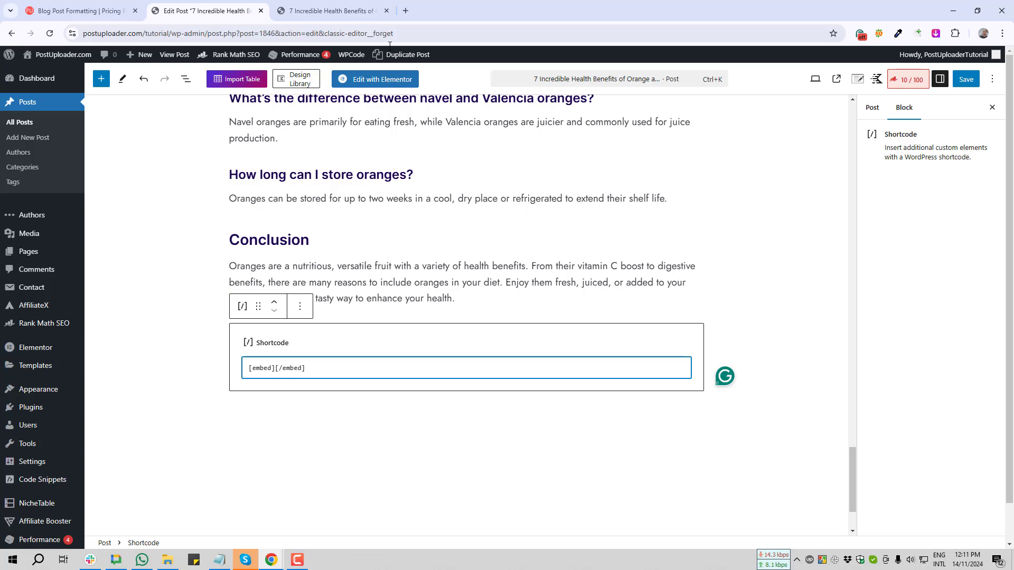
# Step: Open the Post Uploader YouTube channel in a new browser tab and set the speaker volume to 0
pyautogui.click(405, 10)
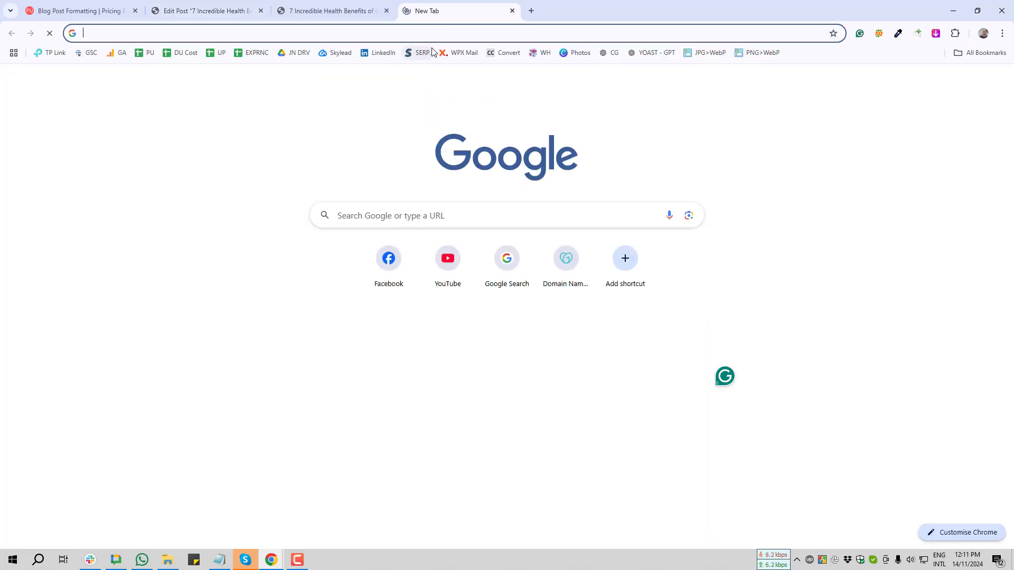
pyautogui.write('you')
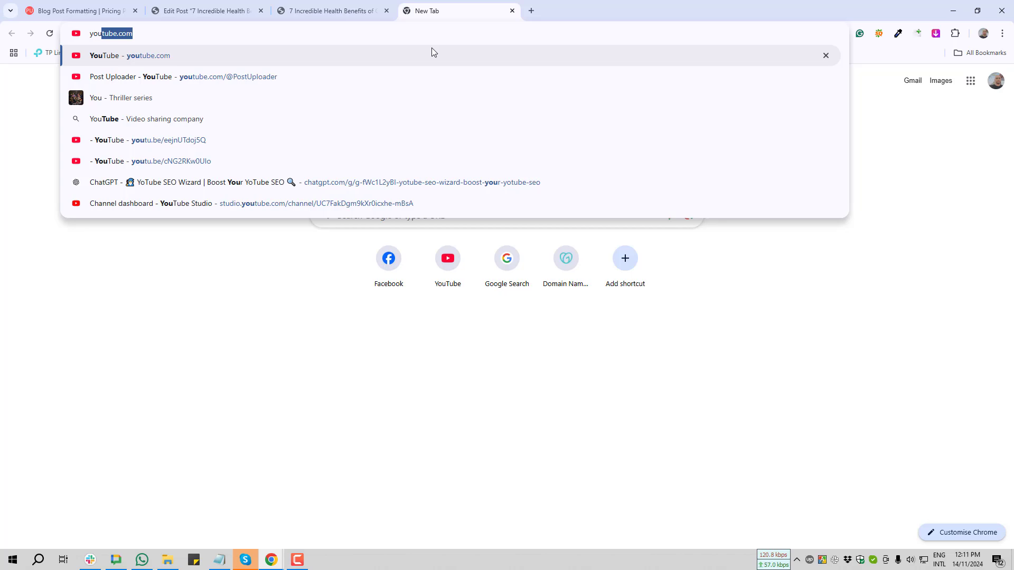
pyautogui.click(233, 83)
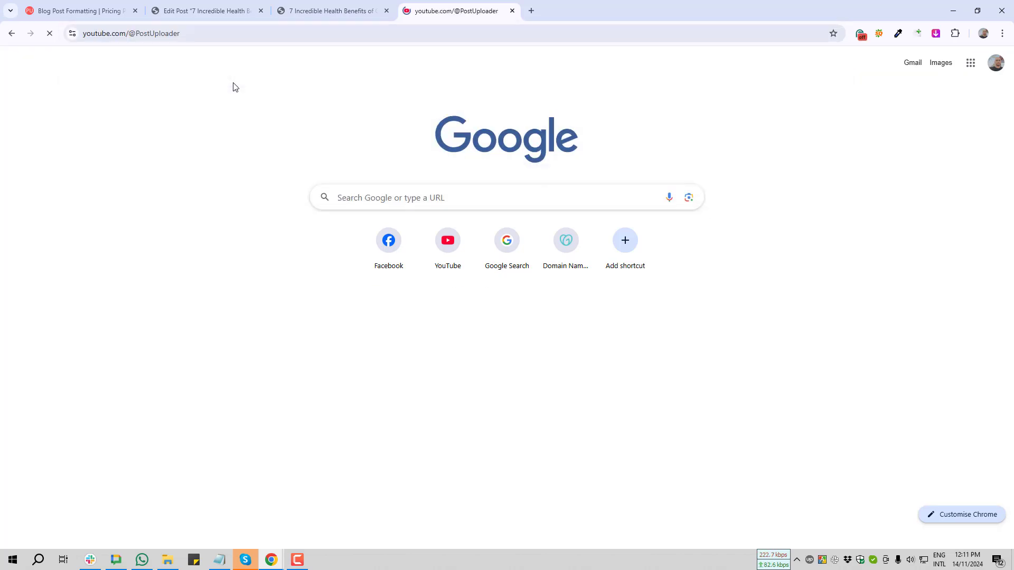
pyautogui.click(910, 560)
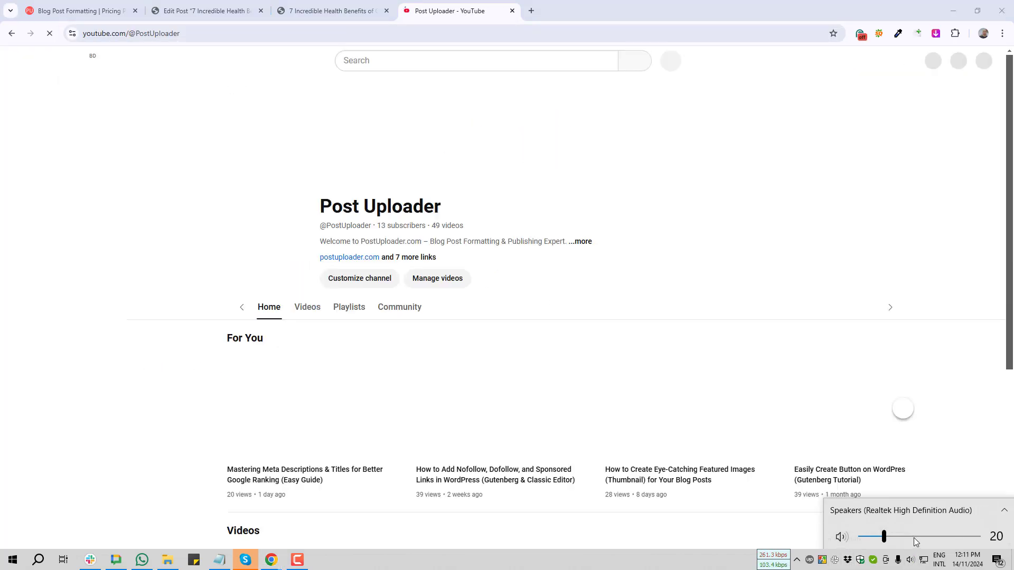
pyautogui.moveTo(915, 537); pyautogui.dragTo(860, 536)
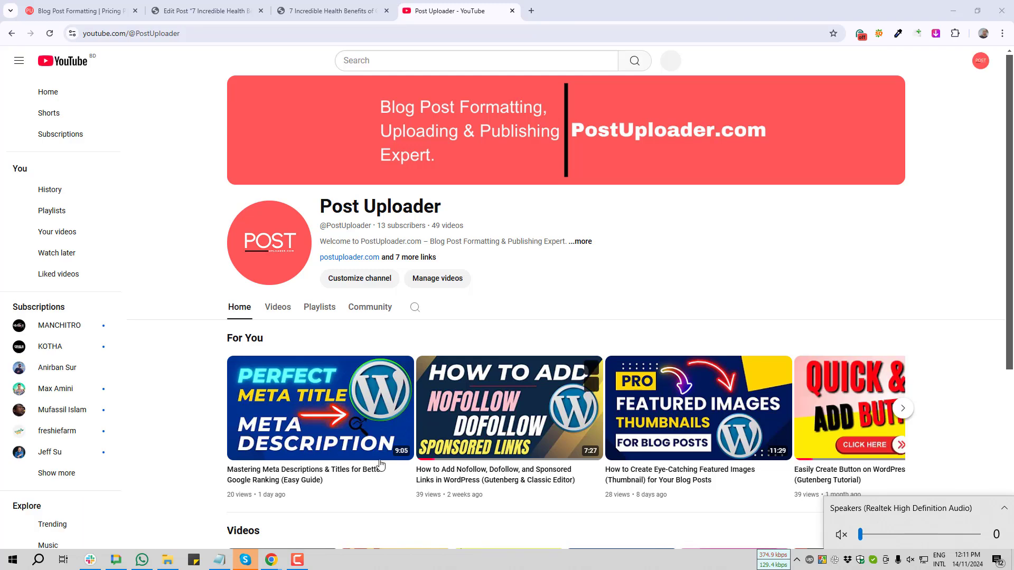
# Step: Open the video "Mastering Meta Descriptions & Titles for Better Google Ranking" and copy its URL, closing the YouTube tab
pyautogui.click(271, 475)
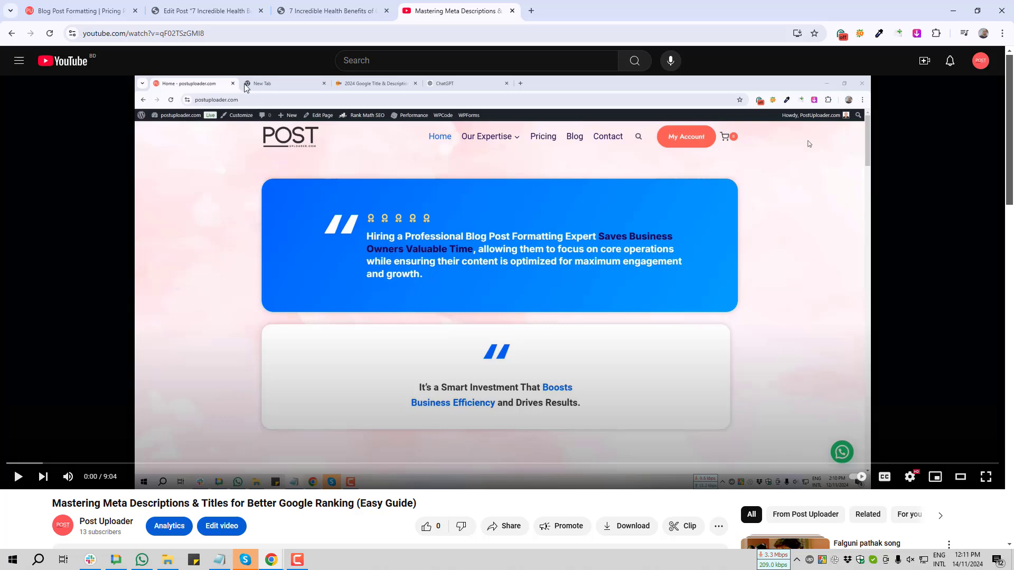
pyautogui.click(214, 32)
pyautogui.hotkey('ctrl', 'c')
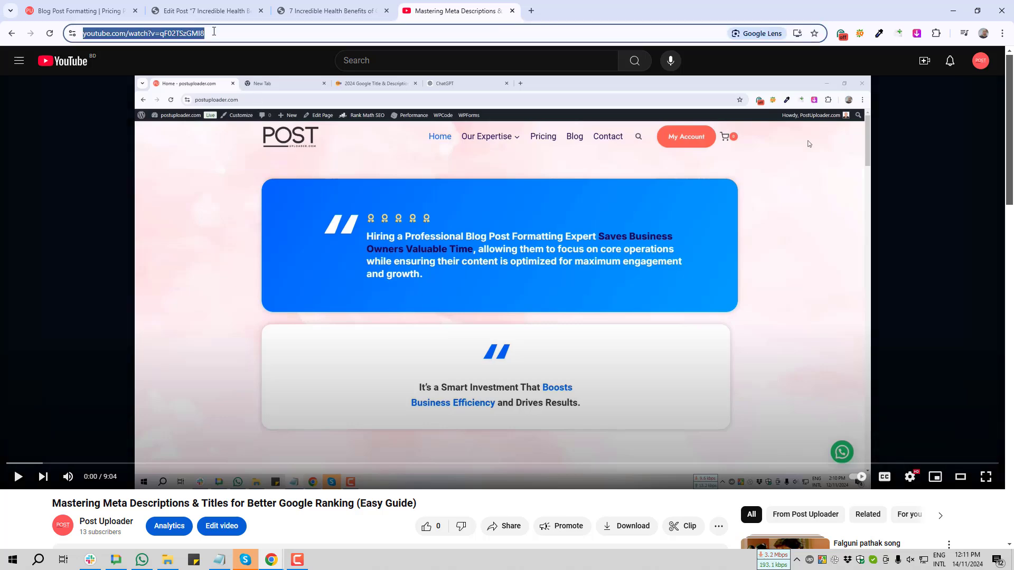
pyautogui.middleClick(476, 17)
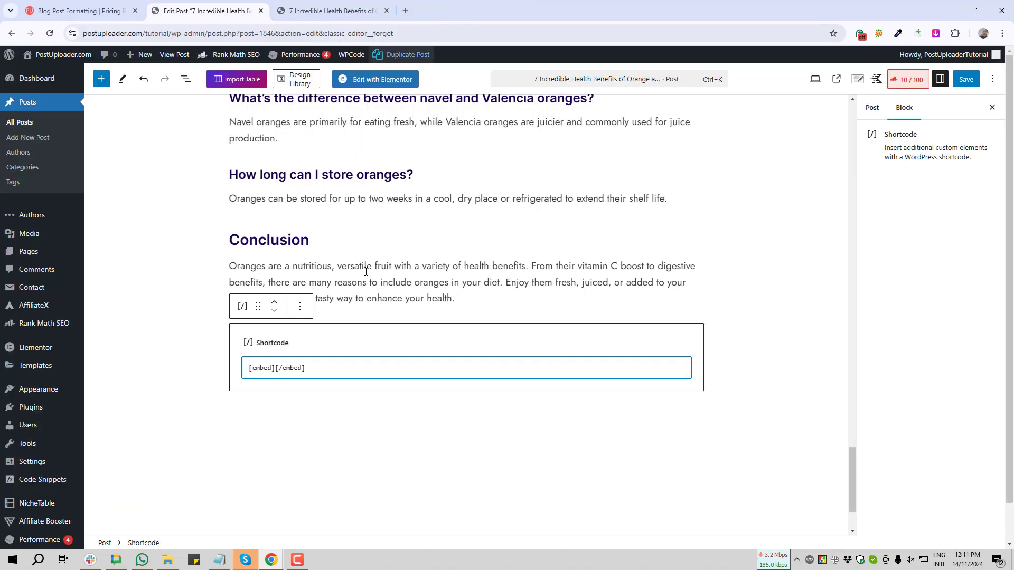
# Step: Paste the video URL between the embed tags, saving the post, and check the video on the published page
pyautogui.click(278, 370)
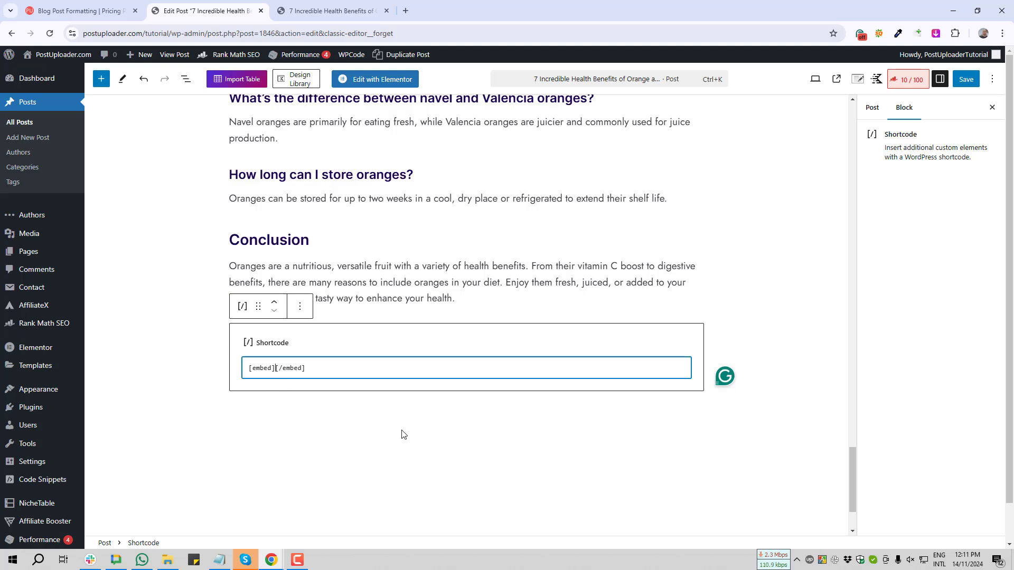
pyautogui.hotkey('ctrl', 'v')
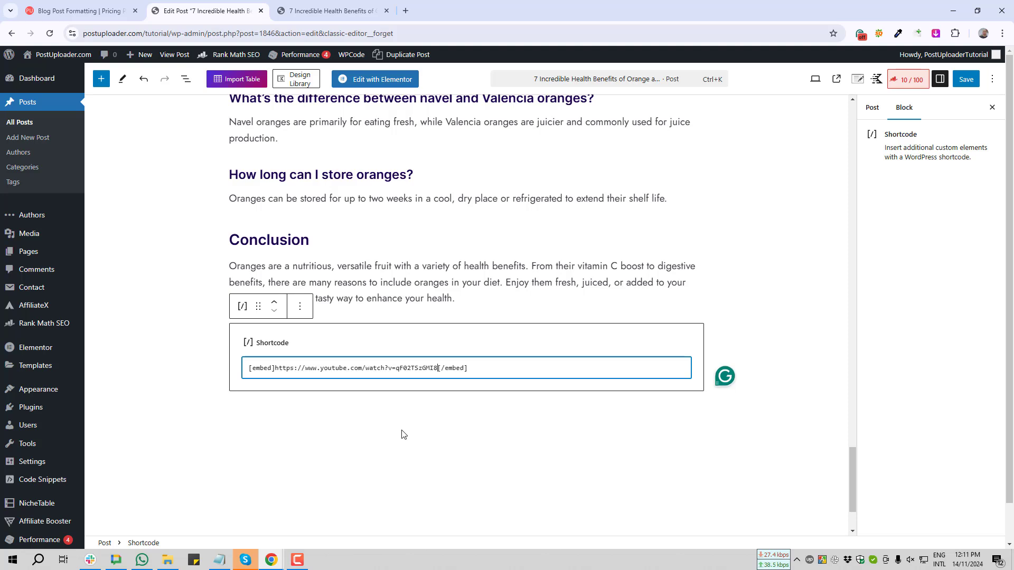
pyautogui.click(971, 80)
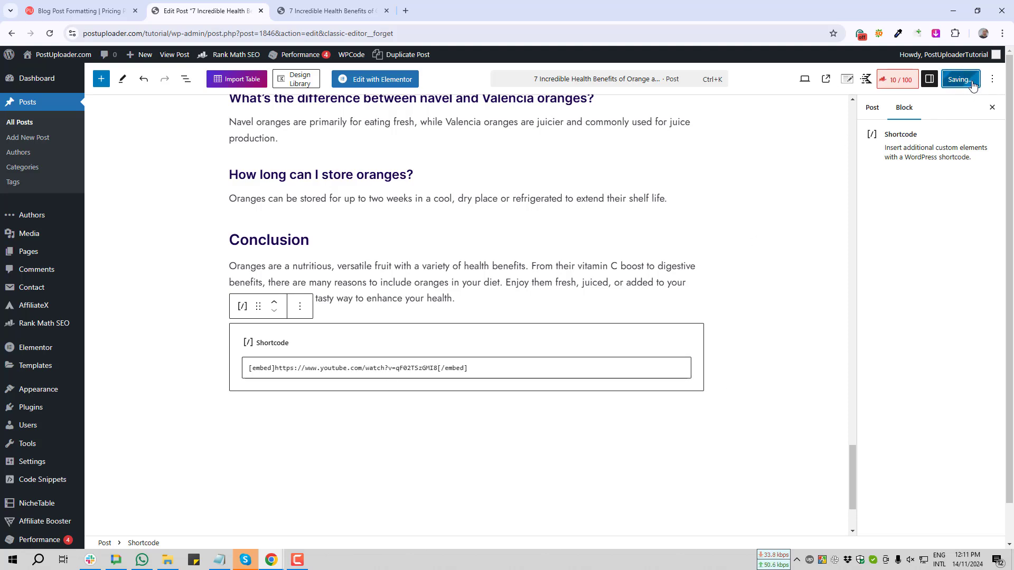
pyautogui.click(327, 2)
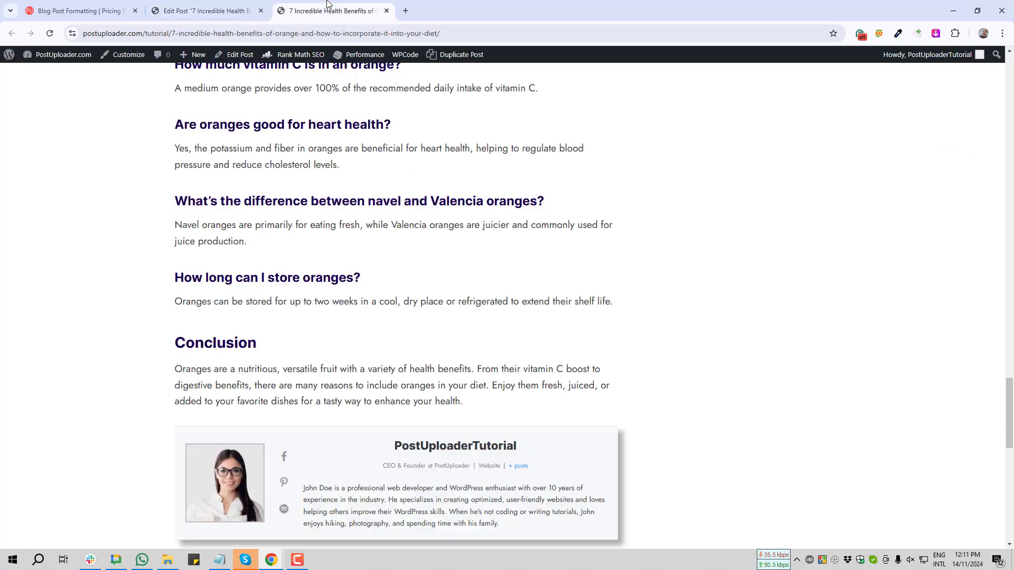
pyautogui.scroll(-4, 315, 363)
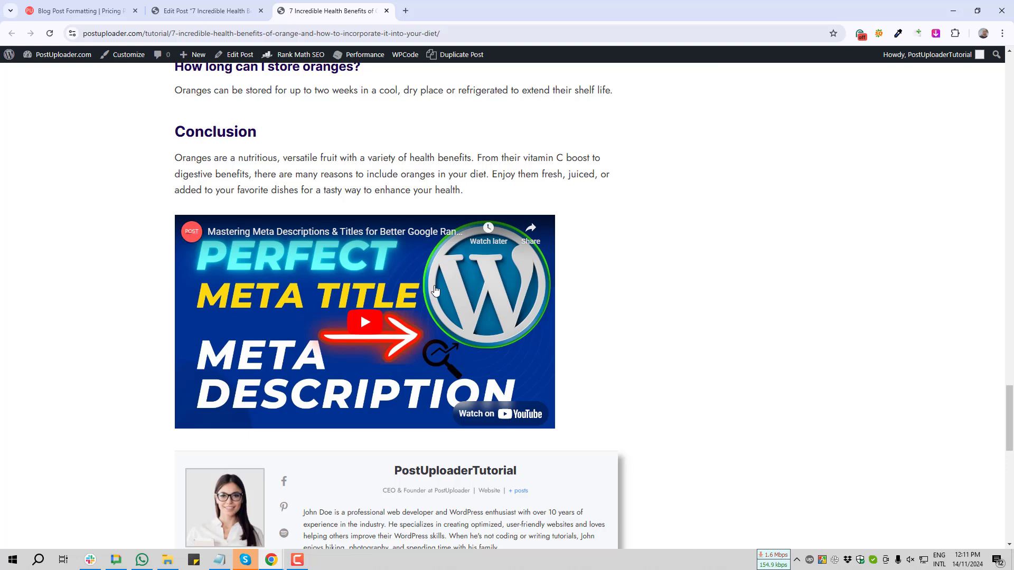
# Step: Delete the Shortcode block holding the YouTube embed from the post and save the post
pyautogui.click(199, 10)
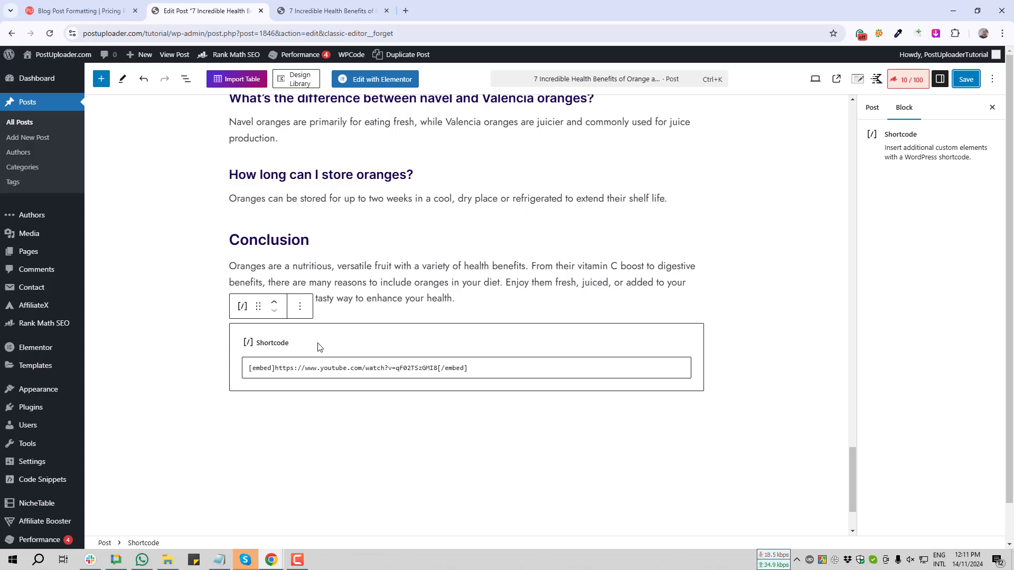
pyautogui.click(299, 306)
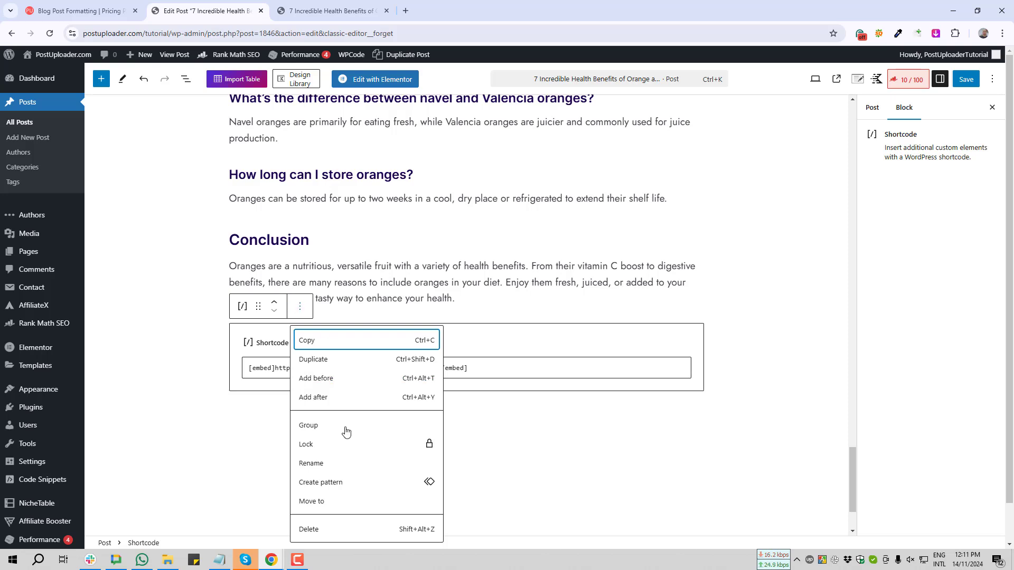
pyautogui.click(310, 528)
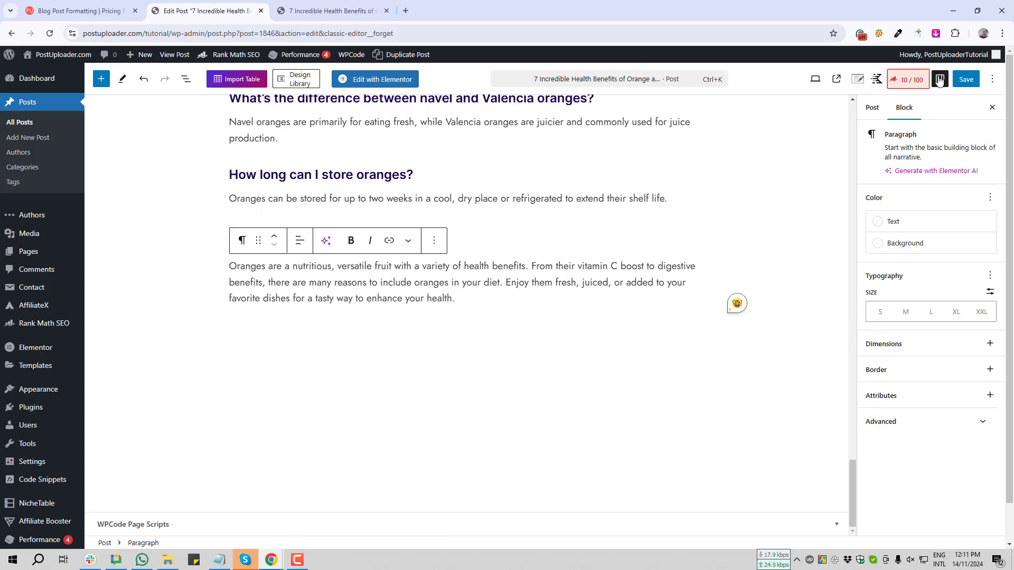
pyautogui.click(966, 79)
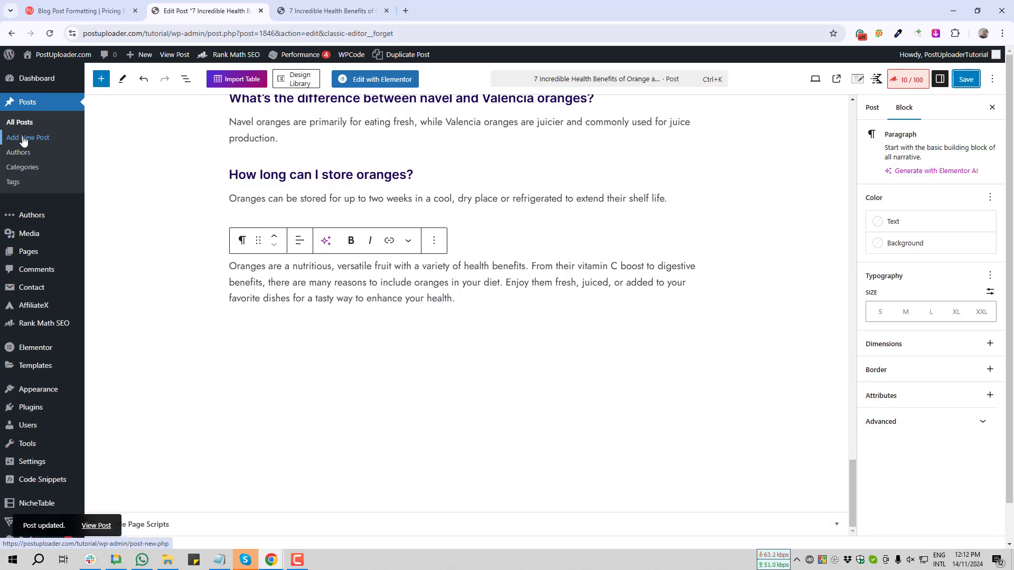
# Step: Open the orange post from the list of all posts in the classic editor
pyautogui.click(19, 122)
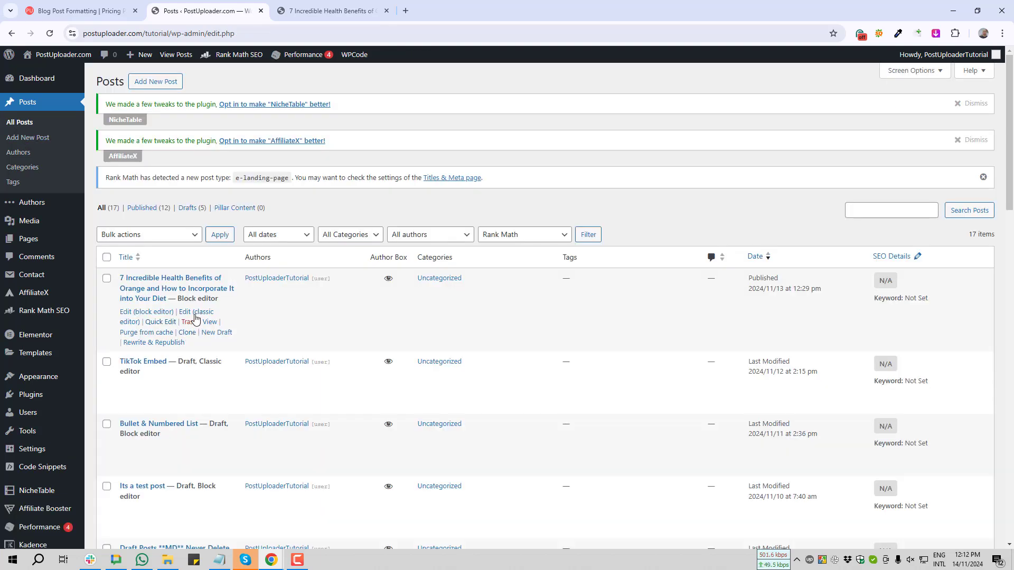
pyautogui.click(199, 316)
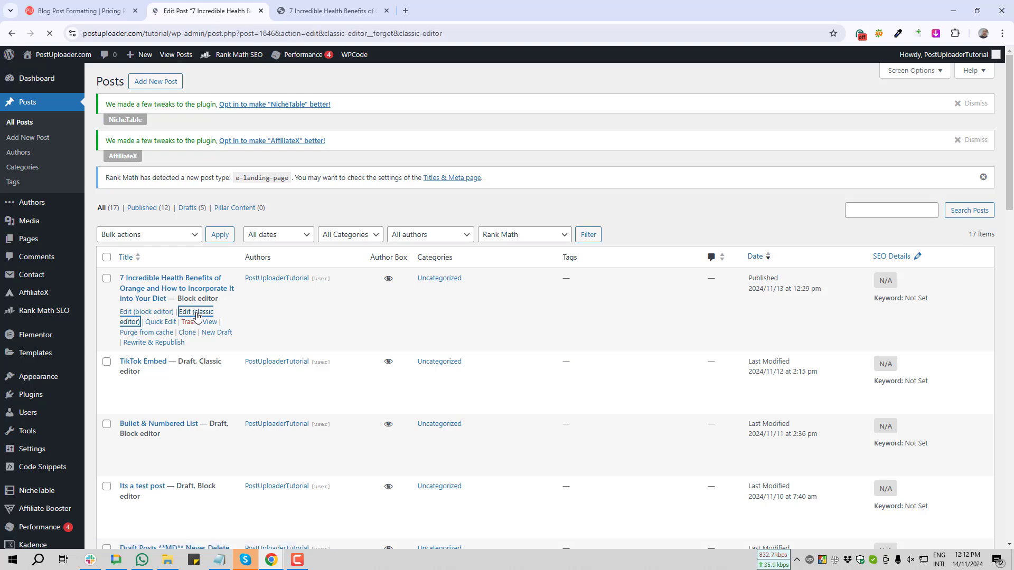
# Step: Open the Contact Form 7 settings from the installed plugins in a separate tab and copy the shortcode of "Contact form 1"
pyautogui.middleClick(33, 400)
pyautogui.scroll(-1, 33, 400)
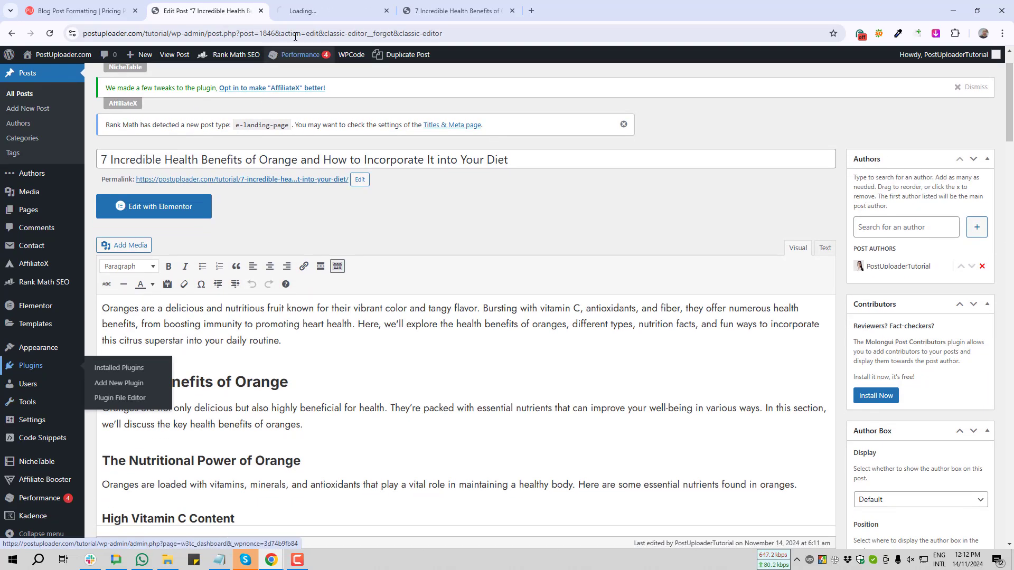
pyautogui.moveTo(302, 10); pyautogui.dragTo(211, 4)
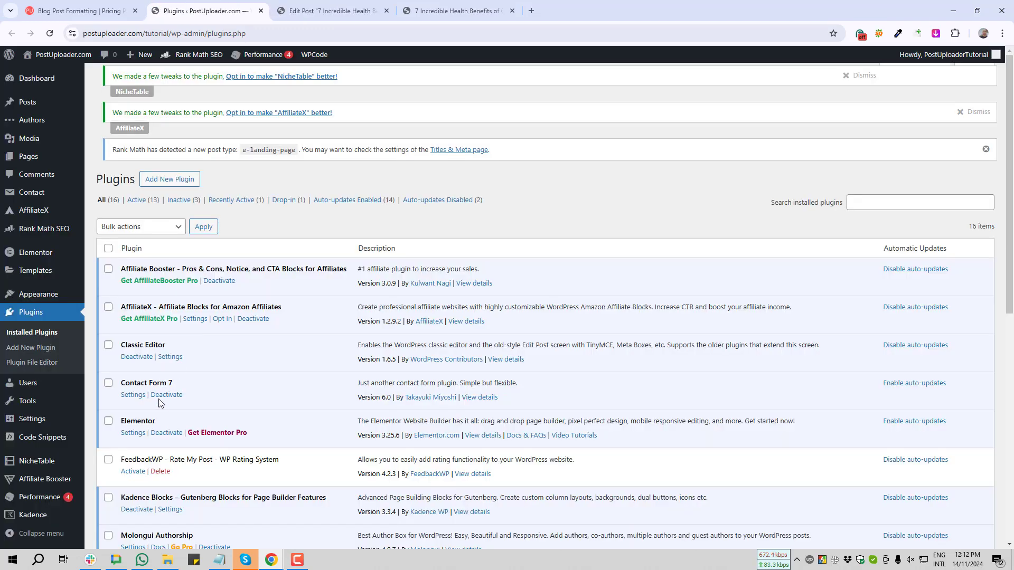
pyautogui.click(133, 396)
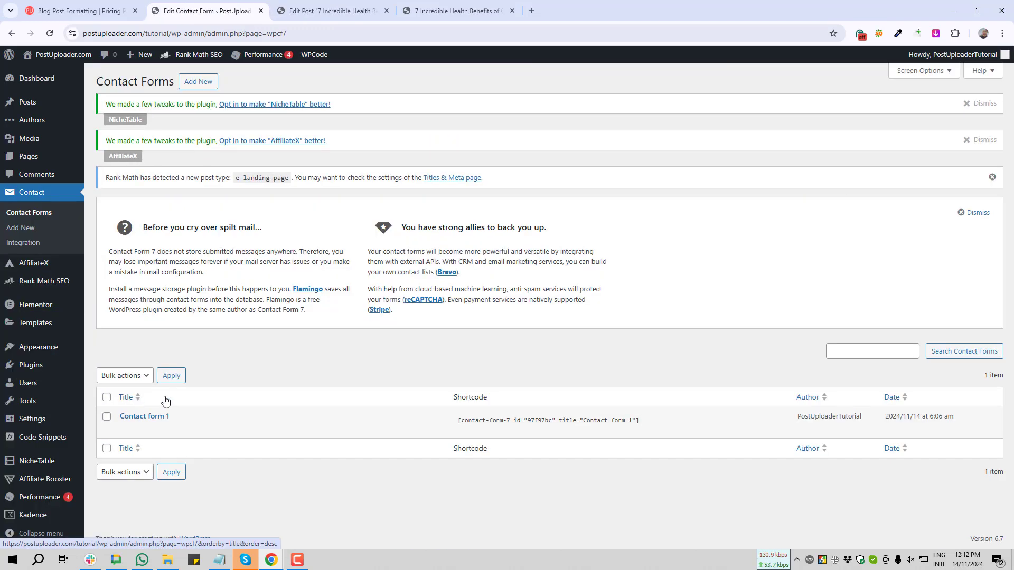
pyautogui.click(596, 423)
pyautogui.hotkey('ctrl', 'c')
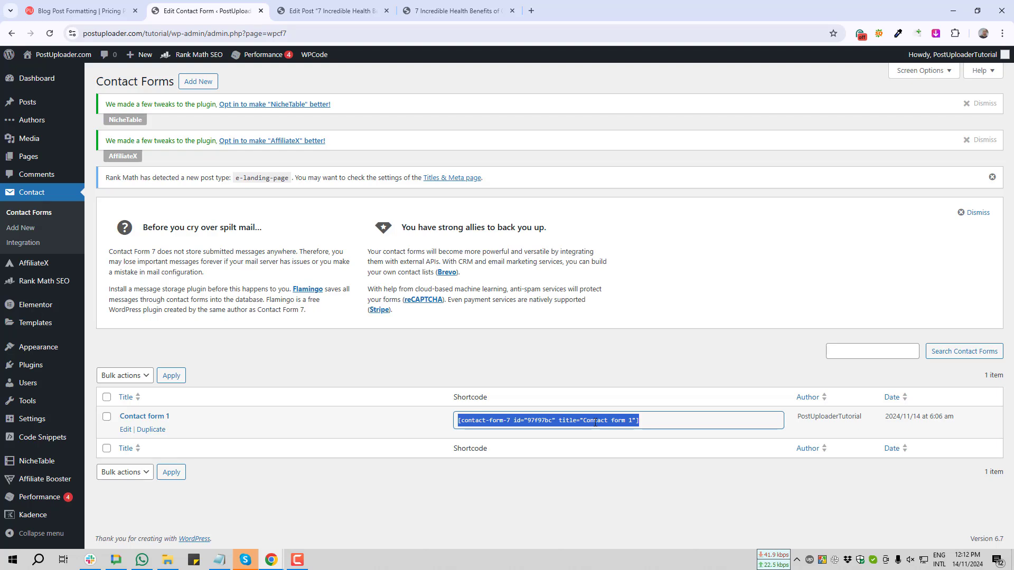
# Step: Return to the orange post in the classic editor and add an empty paragraph after the Conclusion text
pyautogui.click(324, 10)
pyautogui.scroll(-15, 517, 404)
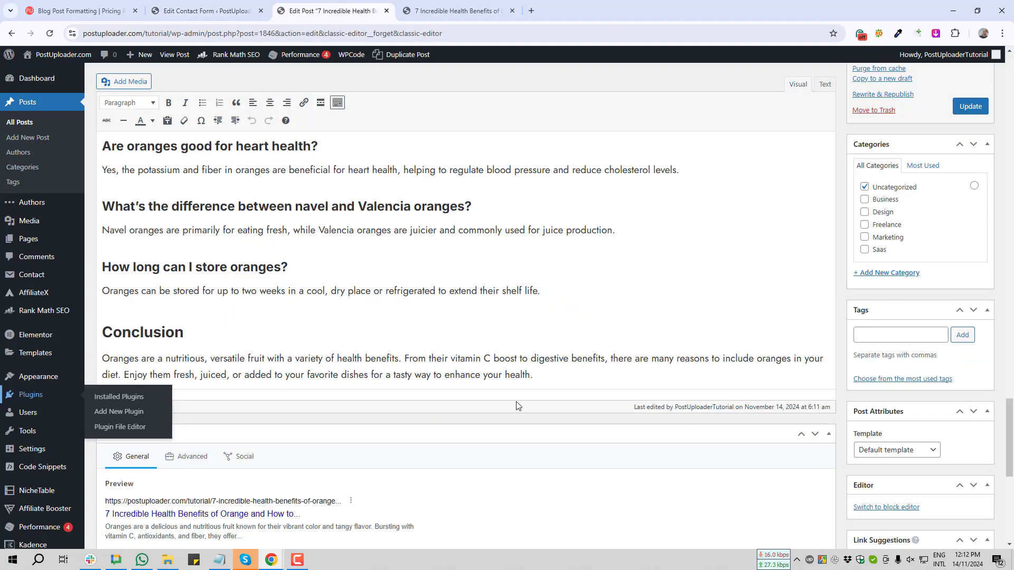
pyautogui.click(577, 375)
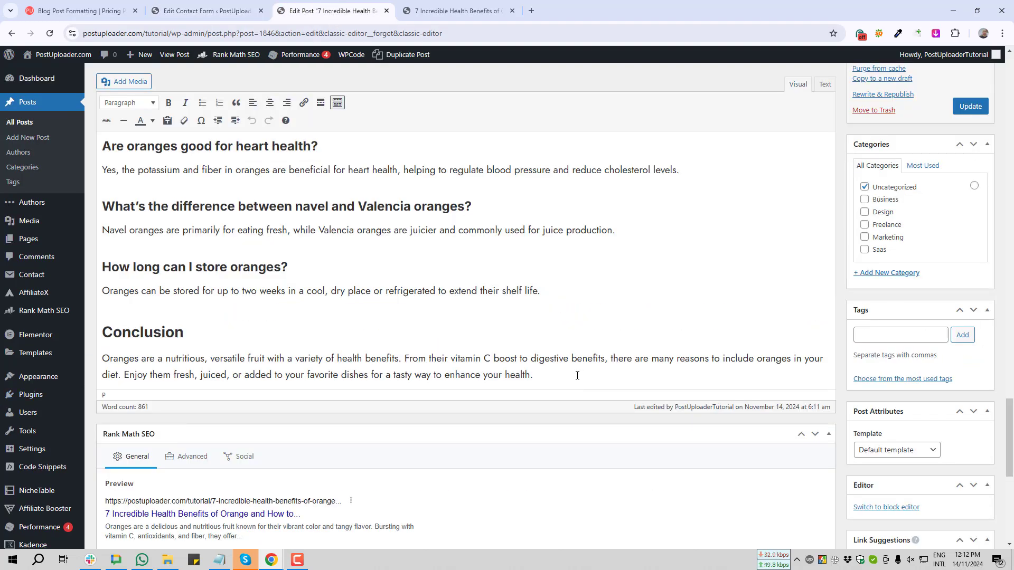
pyautogui.press('Return')
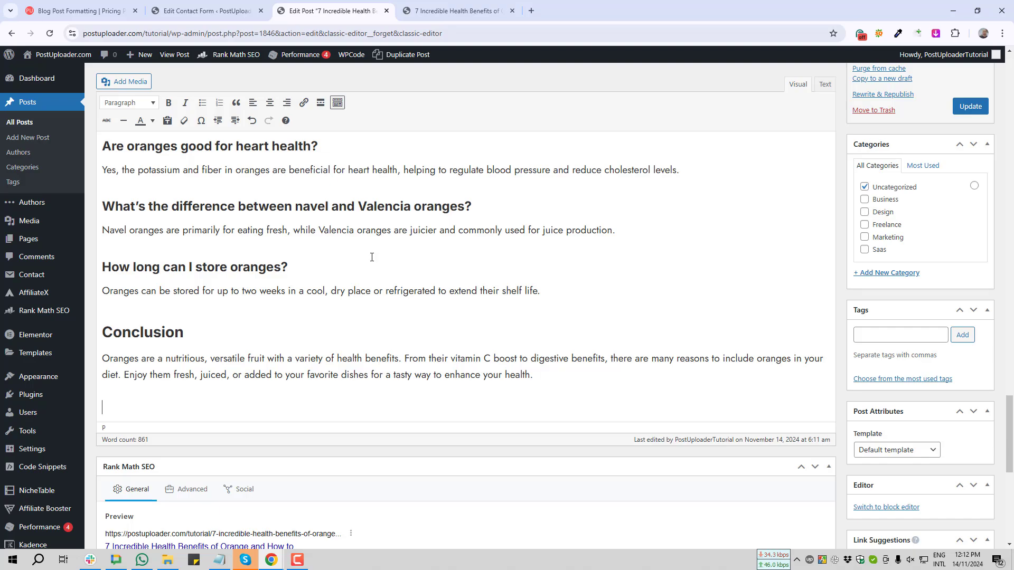
pyautogui.press('Print')
pyautogui.moveTo(86, 52)
pyautogui.mouseDown()
pyautogui.moveTo(127, 172)
pyautogui.moveTo(897, 476)
pyautogui.moveTo(907, 451)
pyautogui.mouseUp()
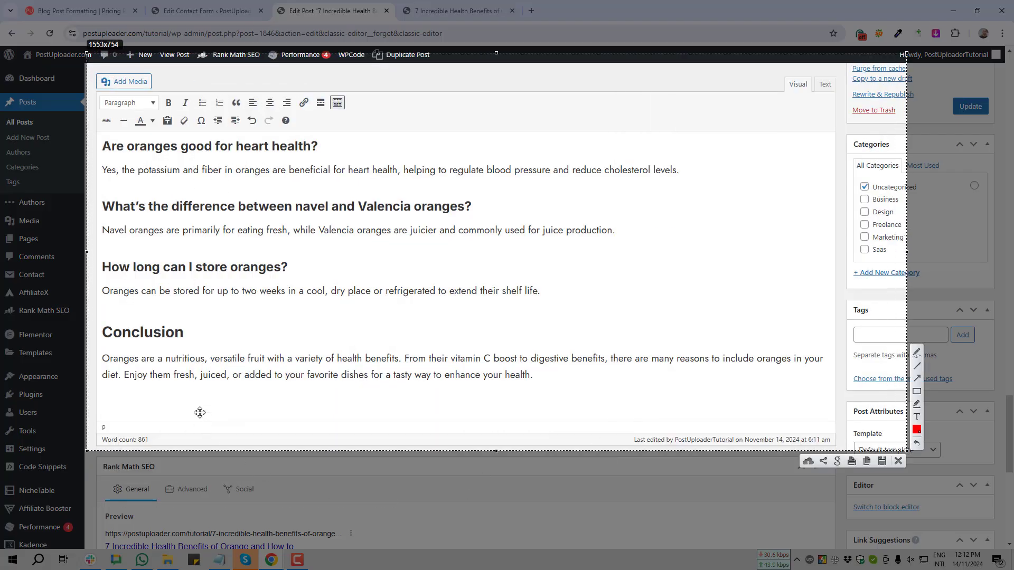
pyautogui.click(917, 379)
pyautogui.moveTo(694, 283)
pyautogui.mouseDown()
pyautogui.moveTo(825, 89)
pyautogui.moveTo(821, 96)
pyautogui.moveTo(802, 83)
pyautogui.moveTo(825, 89)
pyautogui.mouseUp()
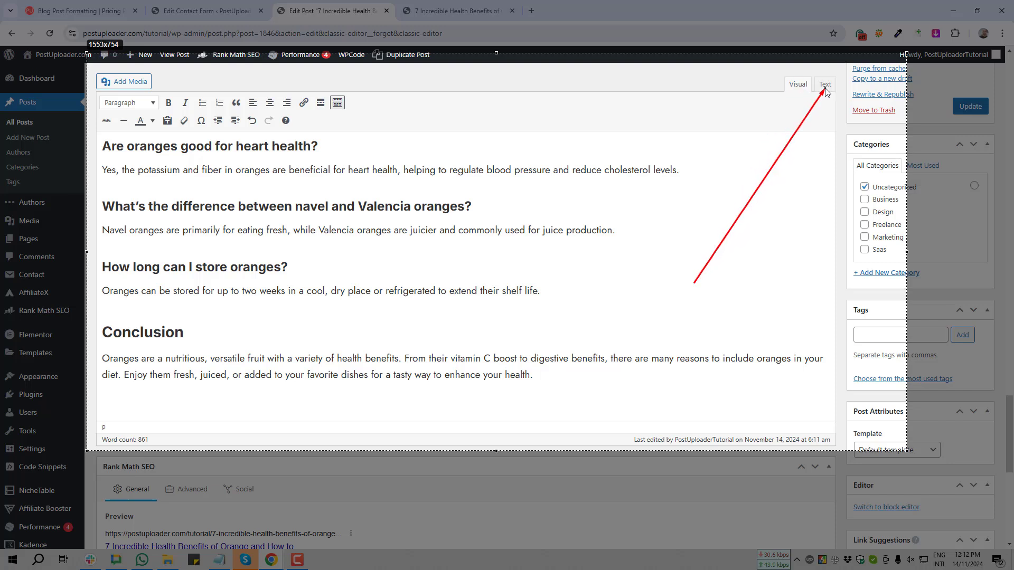
pyautogui.moveTo(826, 90); pyautogui.dragTo(824, 88)
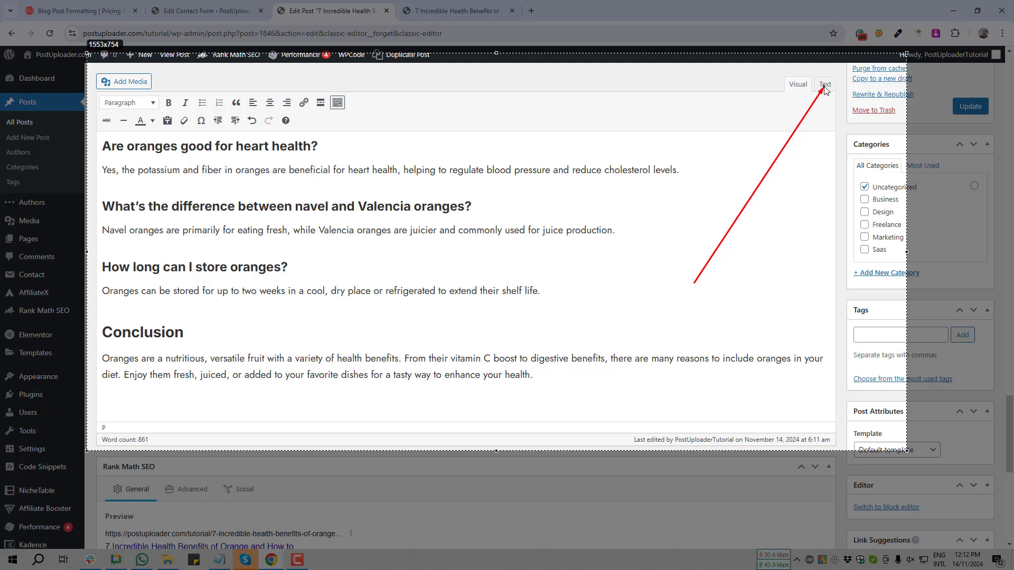
pyautogui.moveTo(825, 91); pyautogui.dragTo(824, 89)
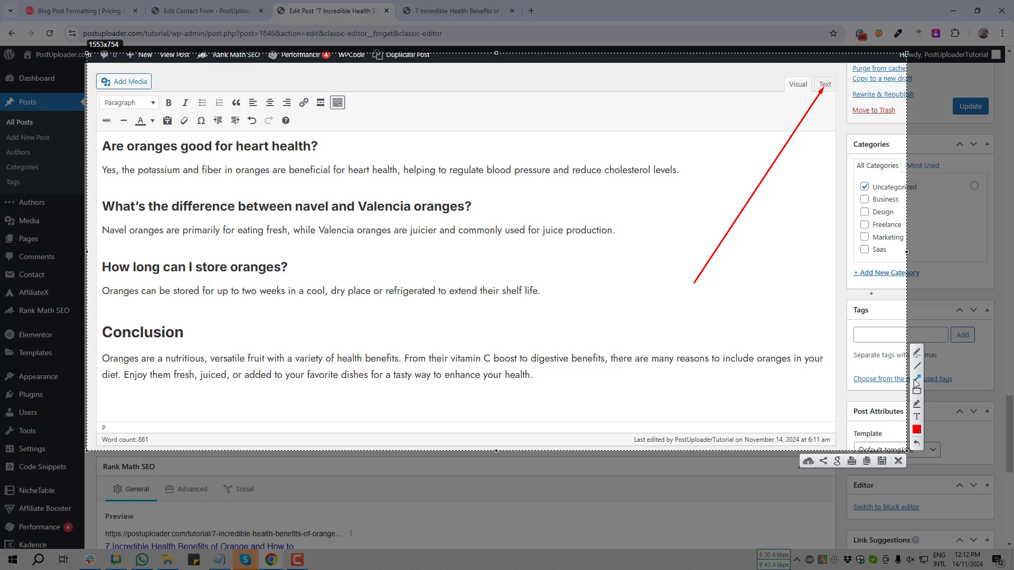
pyautogui.click(898, 462)
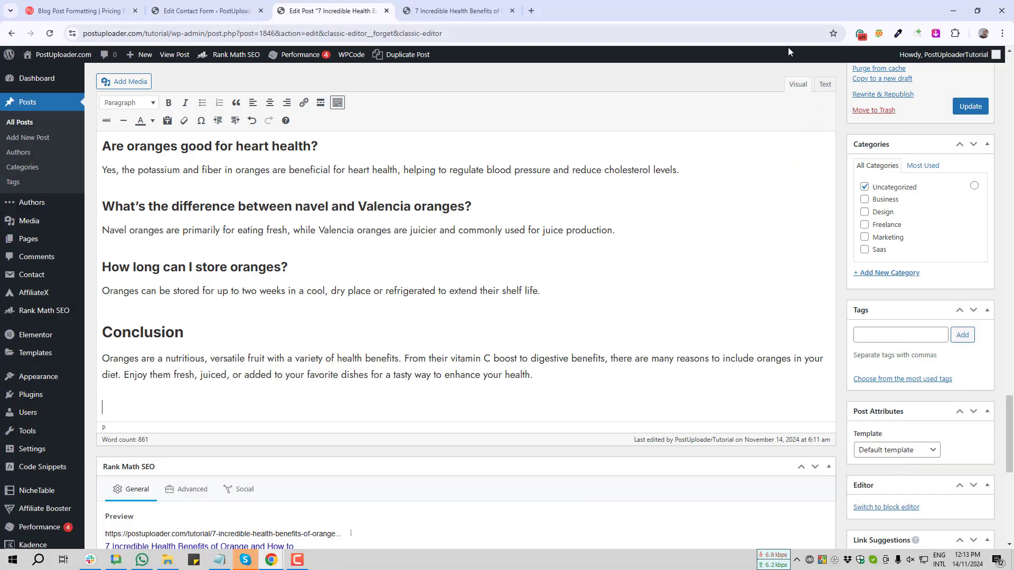
# Step: Paste the shortcode [contact-form-7 id="97f97bc" title="Contact form 1"] at the end of the post's Text view and update the post
pyautogui.click(825, 85)
pyautogui.click(185, 447)
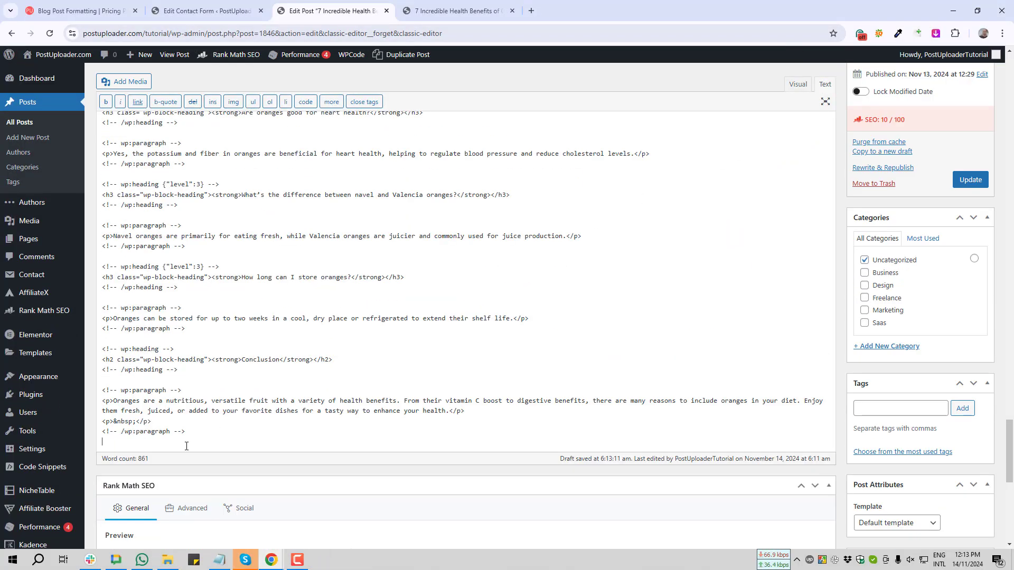
pyautogui.hotkey('ctrl', 'v')
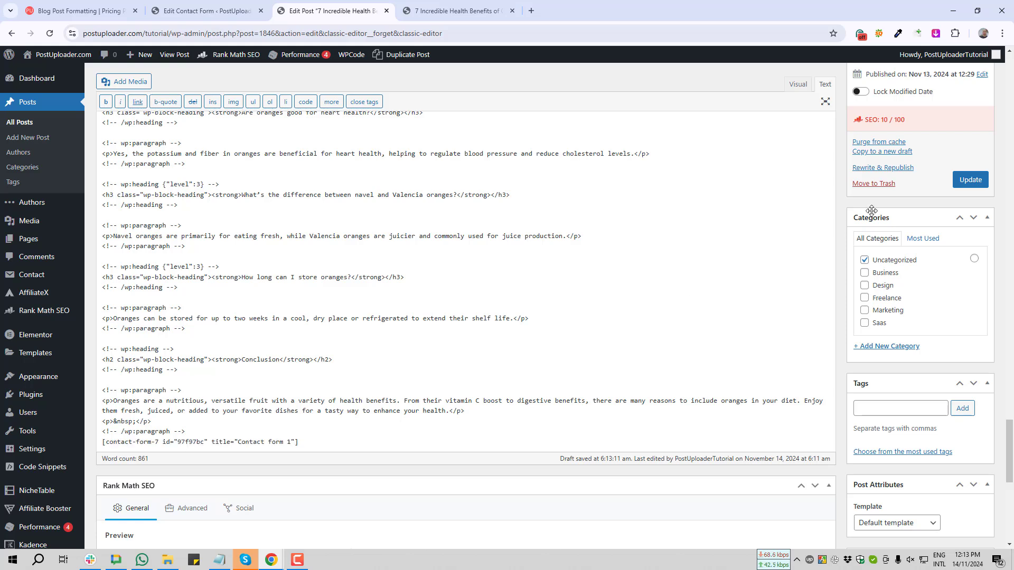
pyautogui.click(971, 180)
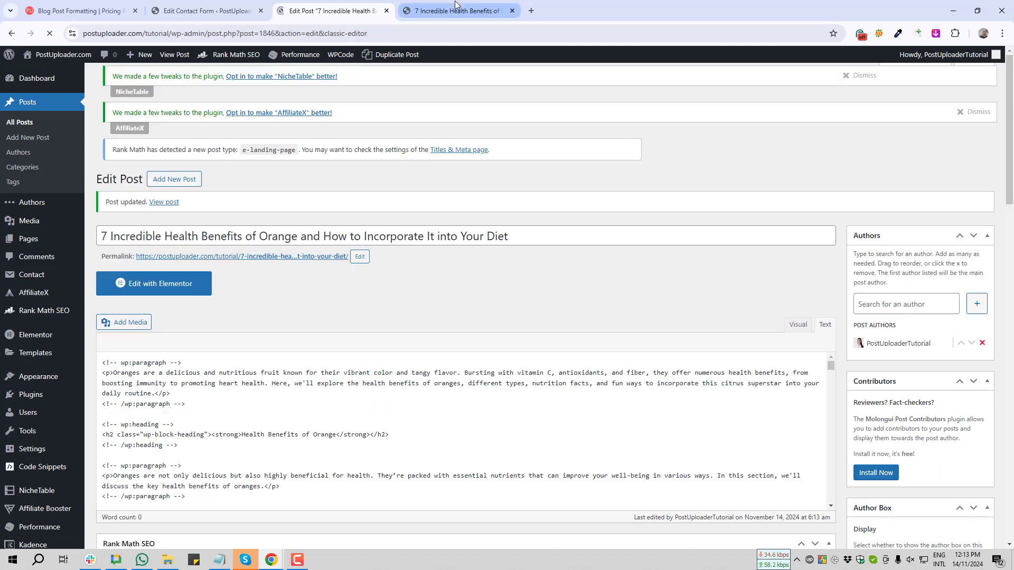
# Step: Reload the published orange post and check the contact form below the Conclusion section
pyautogui.click(458, 7)
pyautogui.press('F5')
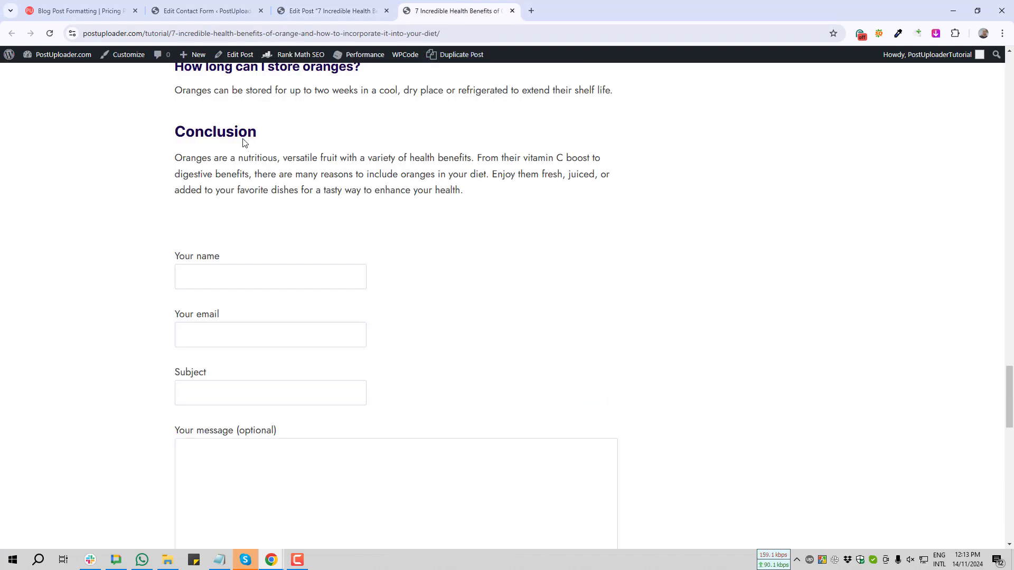
pyautogui.scroll(-4, 230, 318)
pyautogui.click(419, 349)
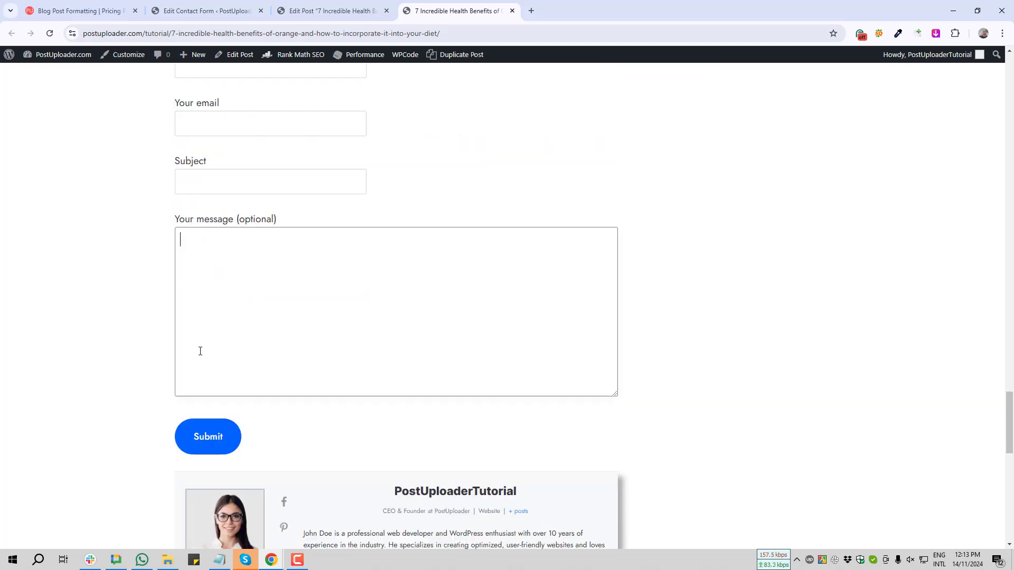
pyautogui.scroll(5, 181, 316)
pyautogui.moveTo(195, 185); pyautogui.dragTo(385, 500)
# Step: Examine the contact form shortcode at the end of the post content in the classic editor's Text and Visual views
pyautogui.click(327, 10)
pyautogui.scroll(-15, 454, 394)
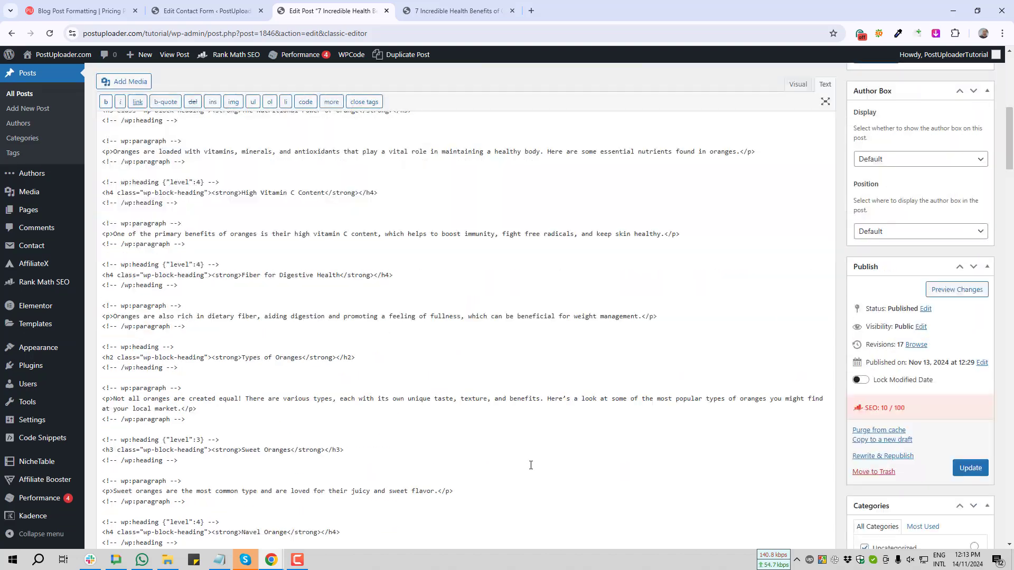
pyautogui.scroll(-20, 453, 394)
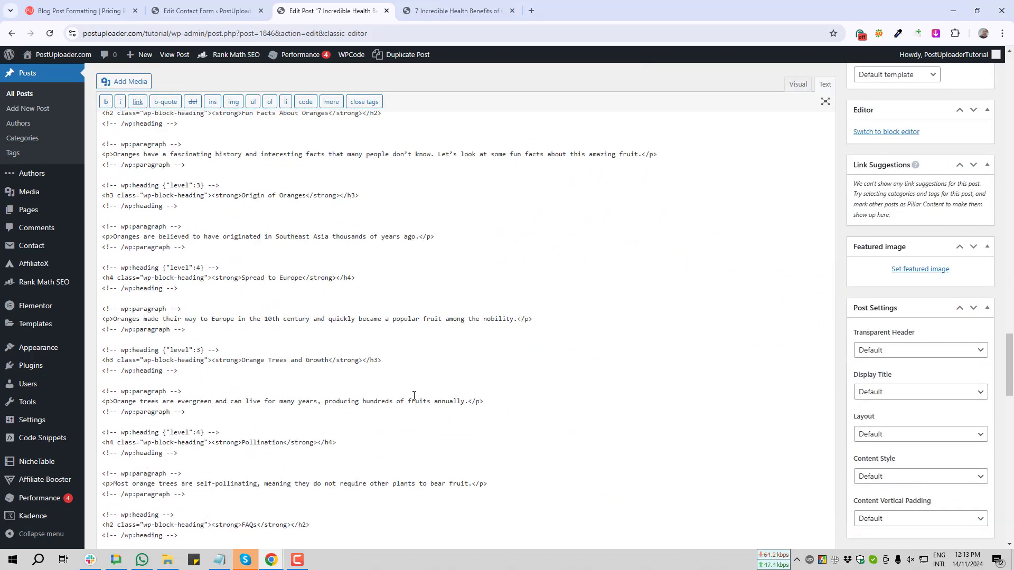
pyautogui.scroll(-3, 393, 406)
pyautogui.scroll(6, 392, 409)
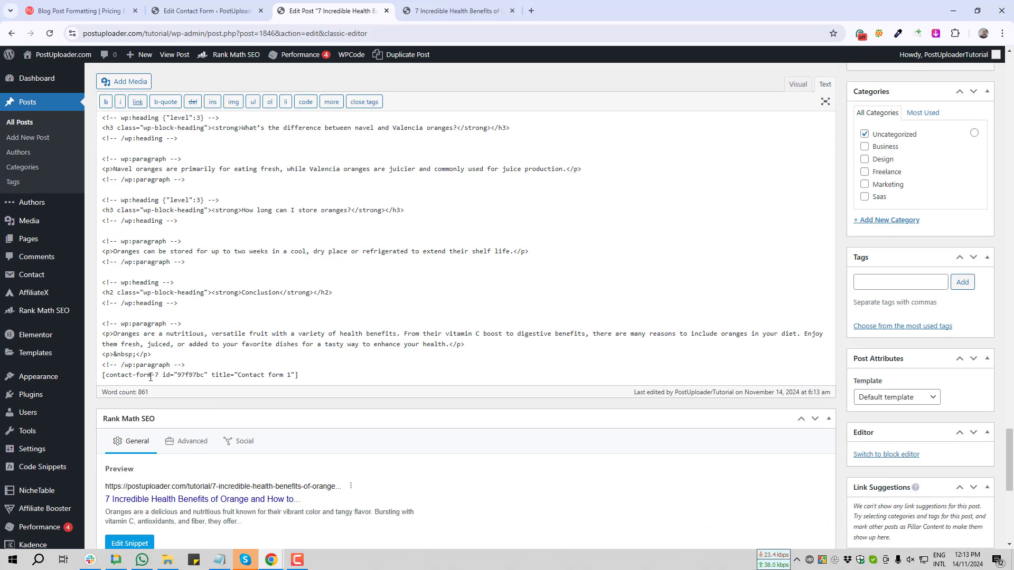
pyautogui.click(798, 84)
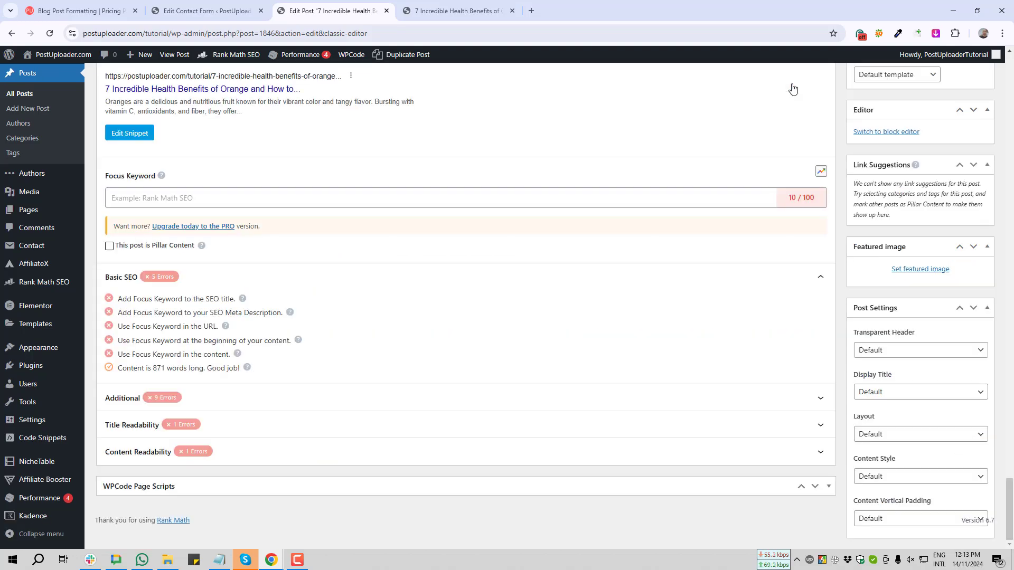
pyautogui.scroll(10, 425, 300)
pyautogui.scroll(-15, 501, 352)
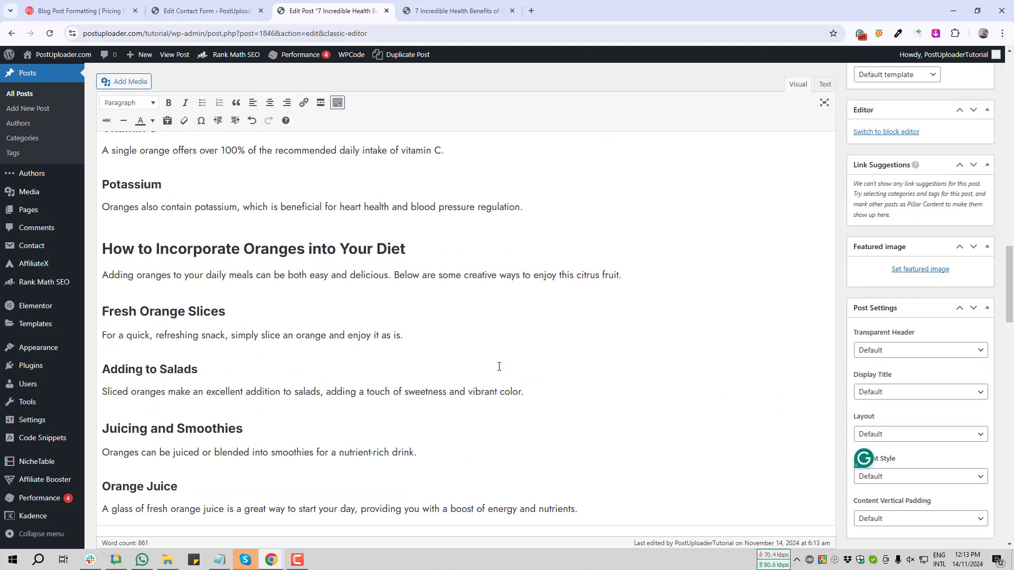
pyautogui.scroll(-15, 498, 368)
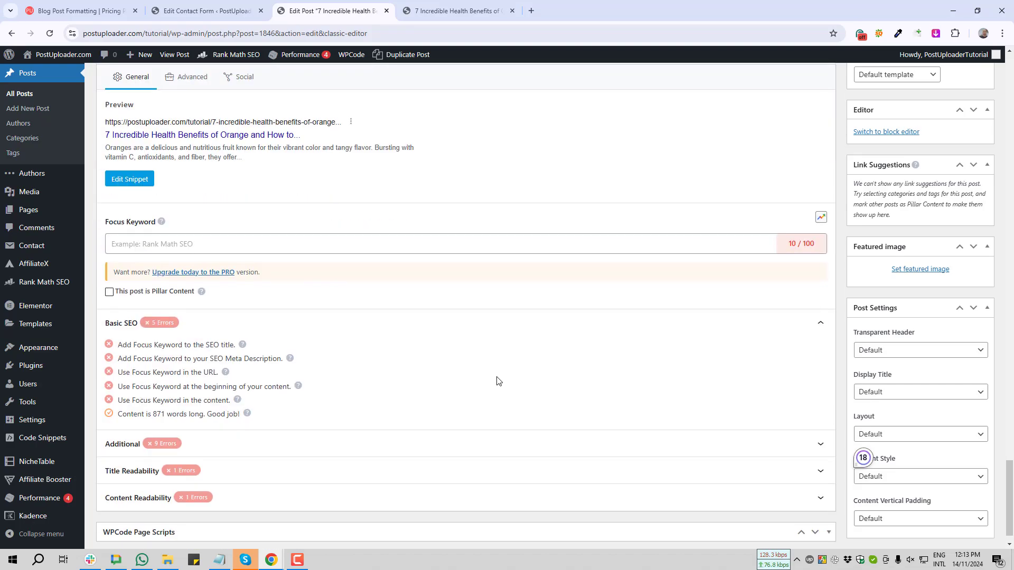
pyautogui.scroll(6, 309, 430)
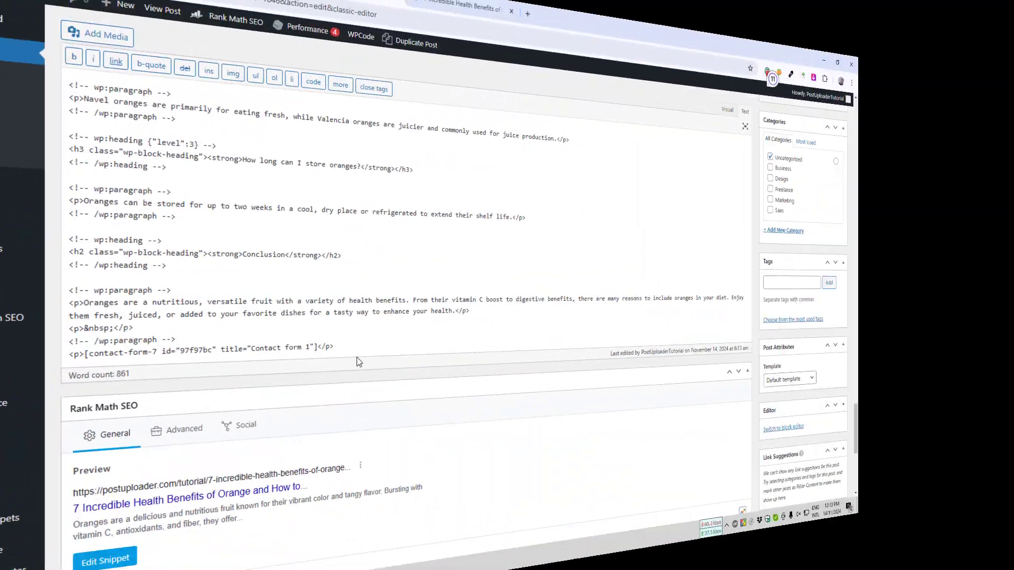